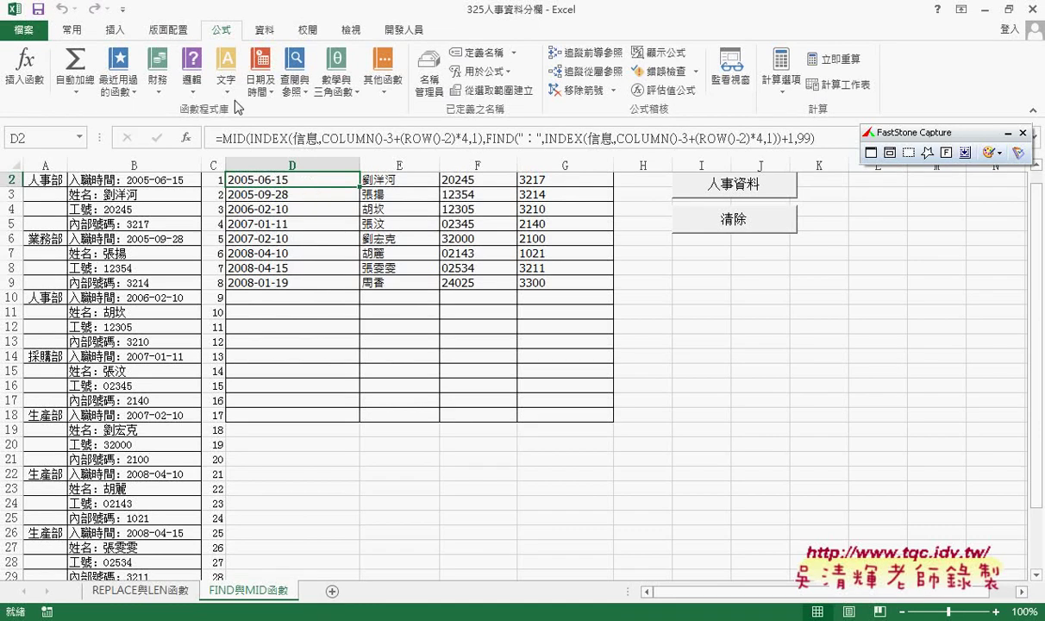
Inspect the INDEX part of the D2 formula, leaving it unchanged.
{"action": "left_click", "coordinate": [275, 138]}
{"action": "double_click", "coordinate": [274, 138]}
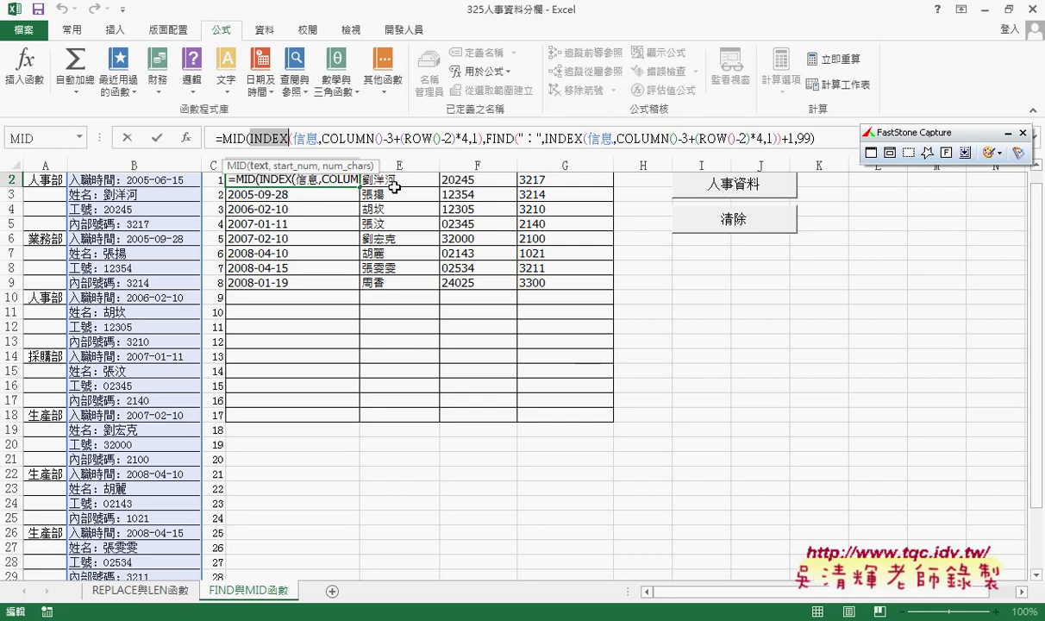
{"action": "key", "text": "Escape"}
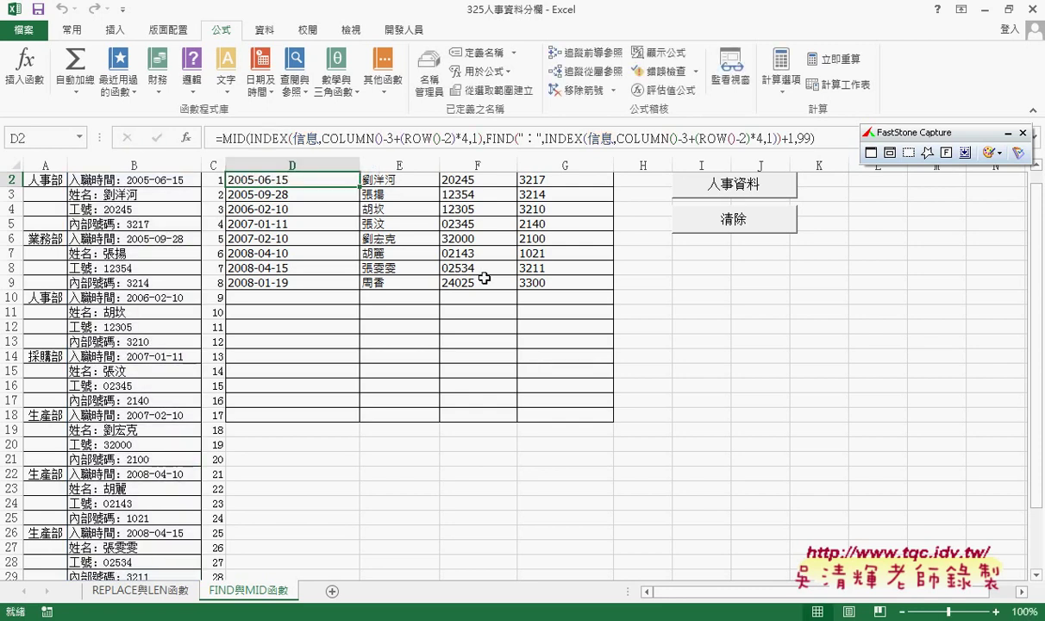
For H11, list the 檢視與參照 functions and compare the INDEX and INDIRECT descriptions.
{"action": "left_click", "coordinate": [642, 311]}
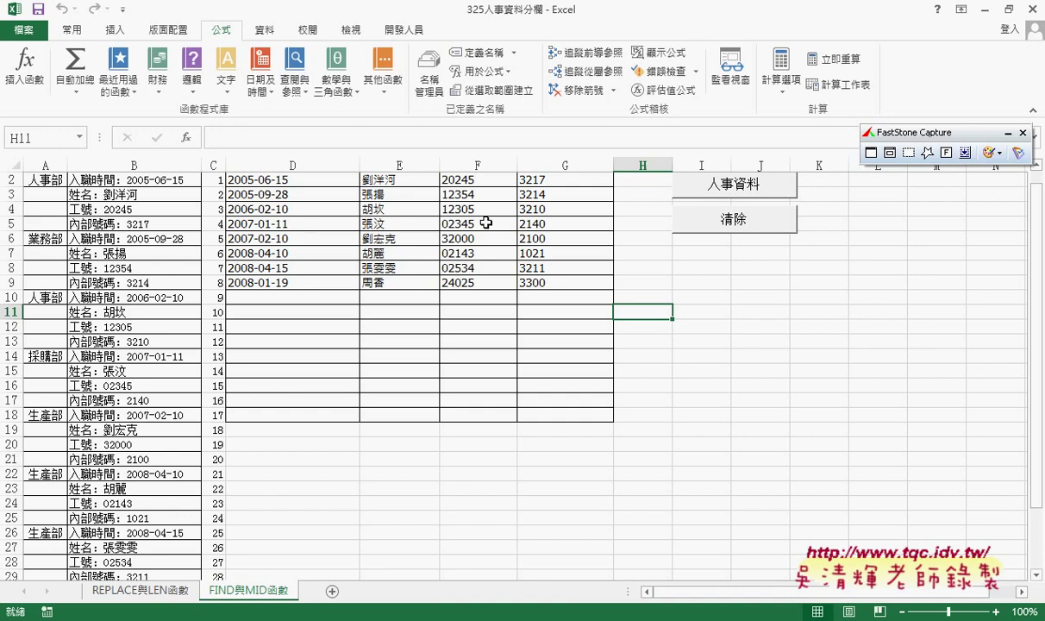
{"action": "left_click", "coordinate": [186, 138]}
{"action": "left_click", "coordinate": [561, 268]}
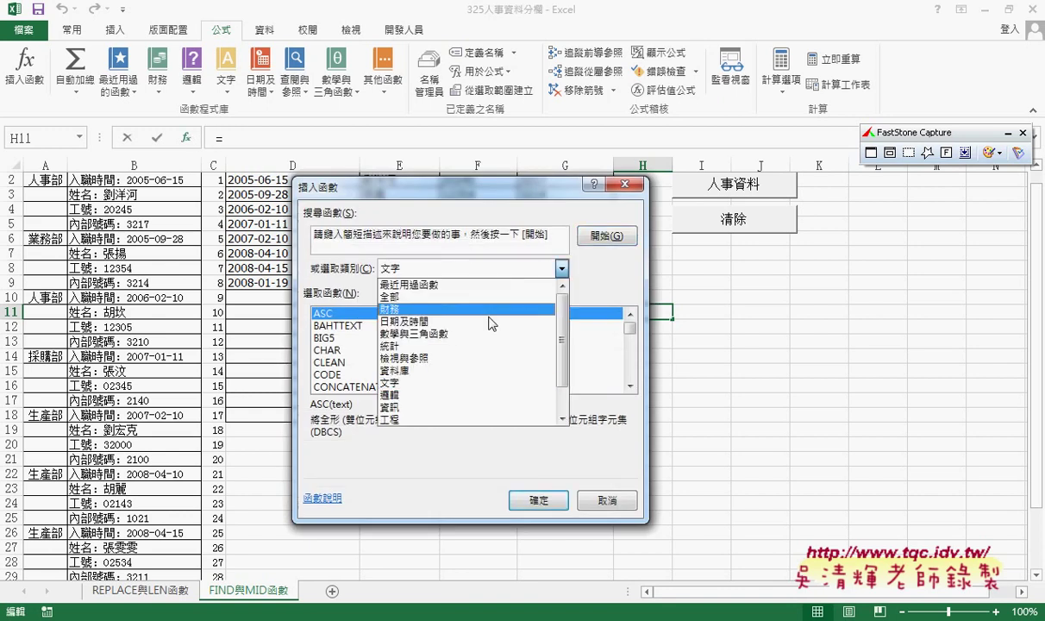
{"action": "left_click", "coordinate": [483, 359]}
{"action": "left_click_drag", "start_coordinate": [634, 335], "coordinate": [634, 353]}
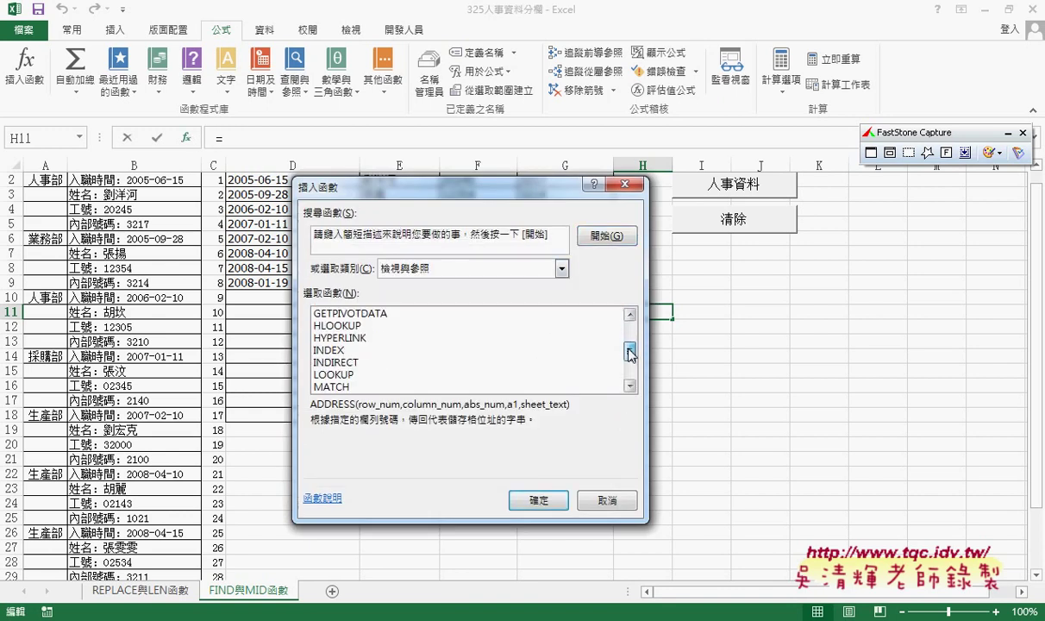
{"action": "left_click", "coordinate": [384, 349]}
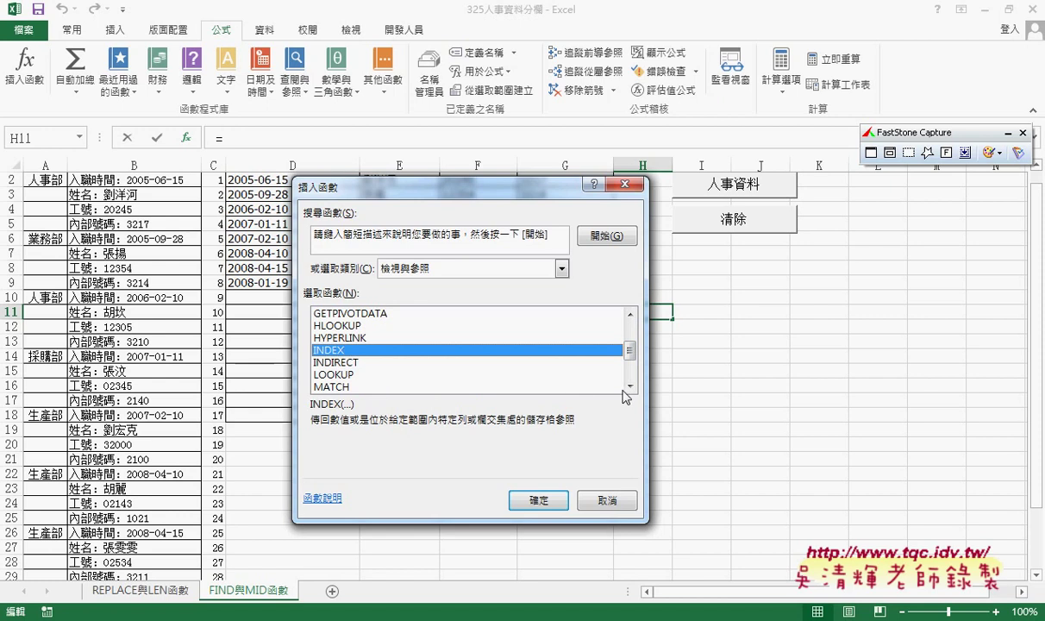
{"action": "left_click", "coordinate": [354, 363]}
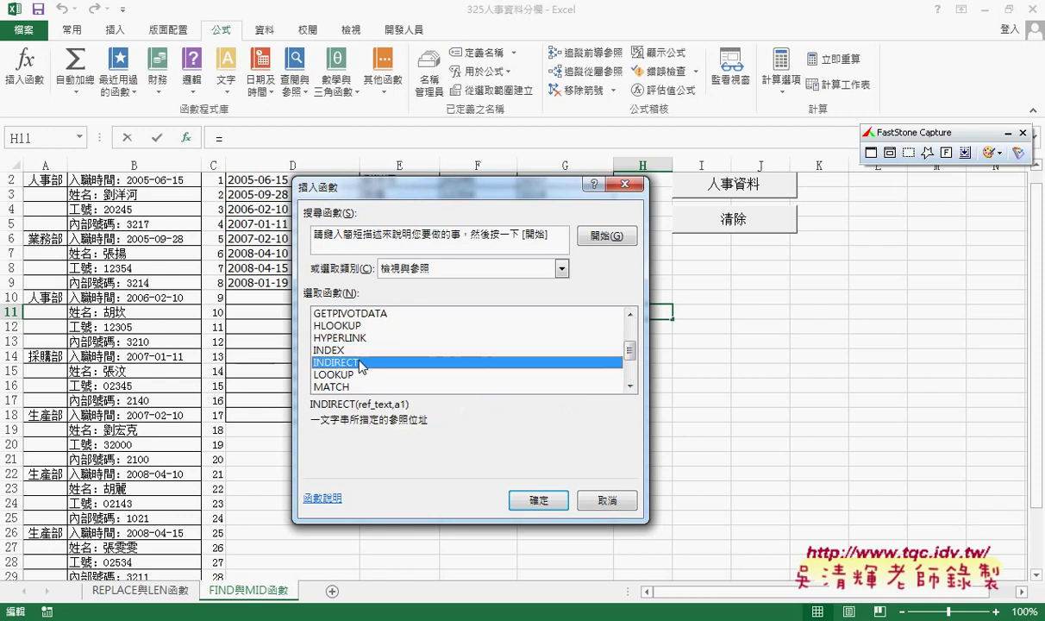
{"action": "left_click", "coordinate": [341, 350]}
{"action": "left_click", "coordinate": [356, 361]}
{"action": "left_click_drag", "start_coordinate": [177, 198], "coordinate": [181, 186]}
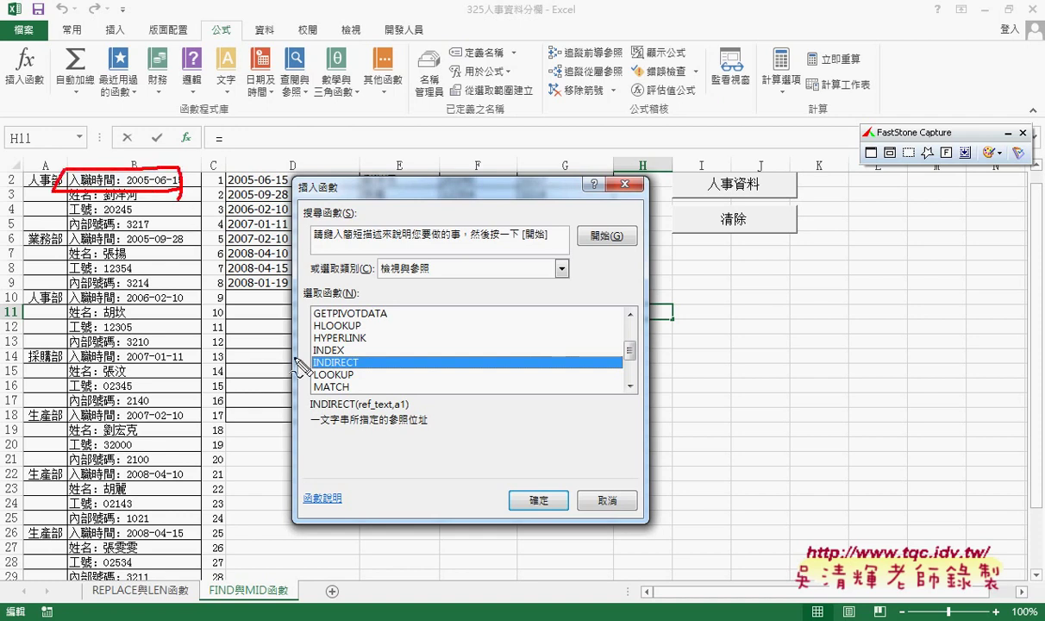
{"action": "left_click_drag", "start_coordinate": [381, 348], "coordinate": [371, 381]}
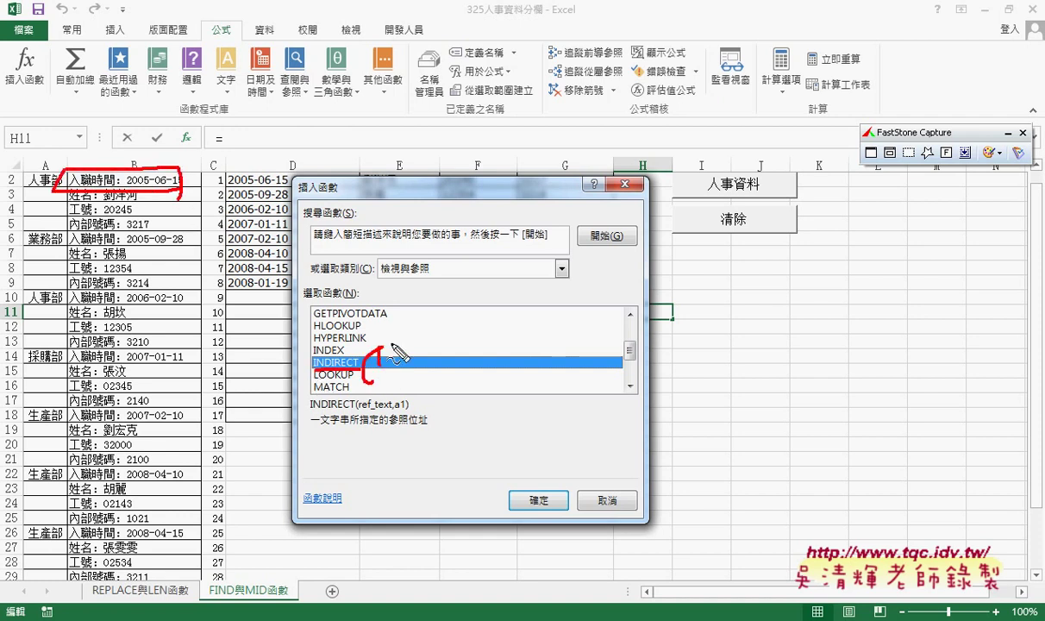
{"action": "mouse_move", "coordinate": [386, 344]}
{"action": "left_mouse_down"}
{"action": "mouse_move", "coordinate": [401, 377]}
{"action": "mouse_move", "coordinate": [431, 376]}
{"action": "left_mouse_up"}
{"action": "left_click_drag", "start_coordinate": [438, 338], "coordinate": [448, 376]}
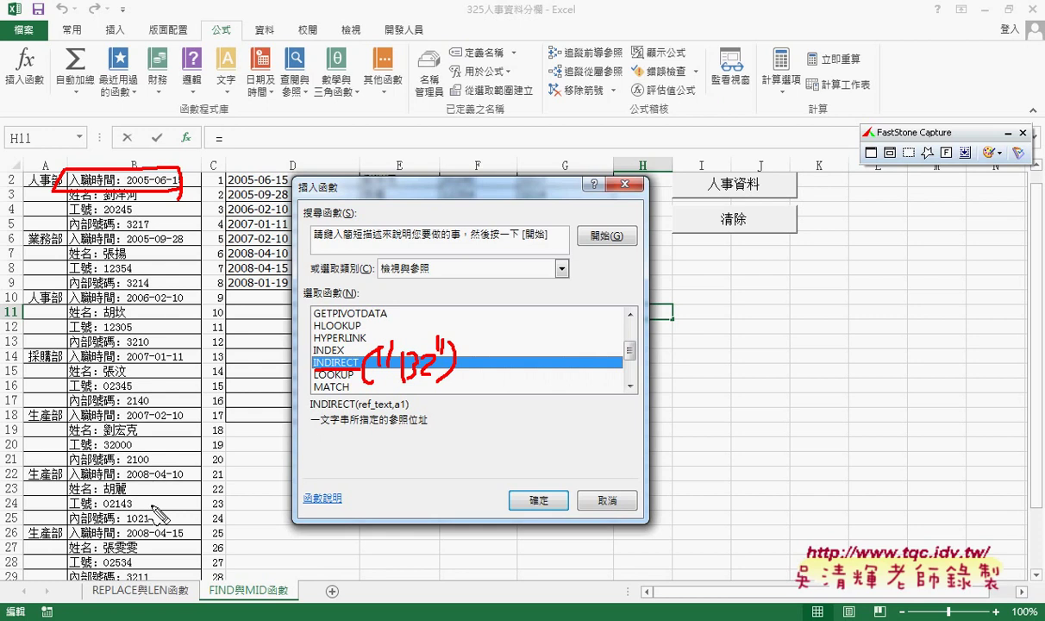
{"action": "left_click_drag", "start_coordinate": [313, 369], "coordinate": [424, 386]}
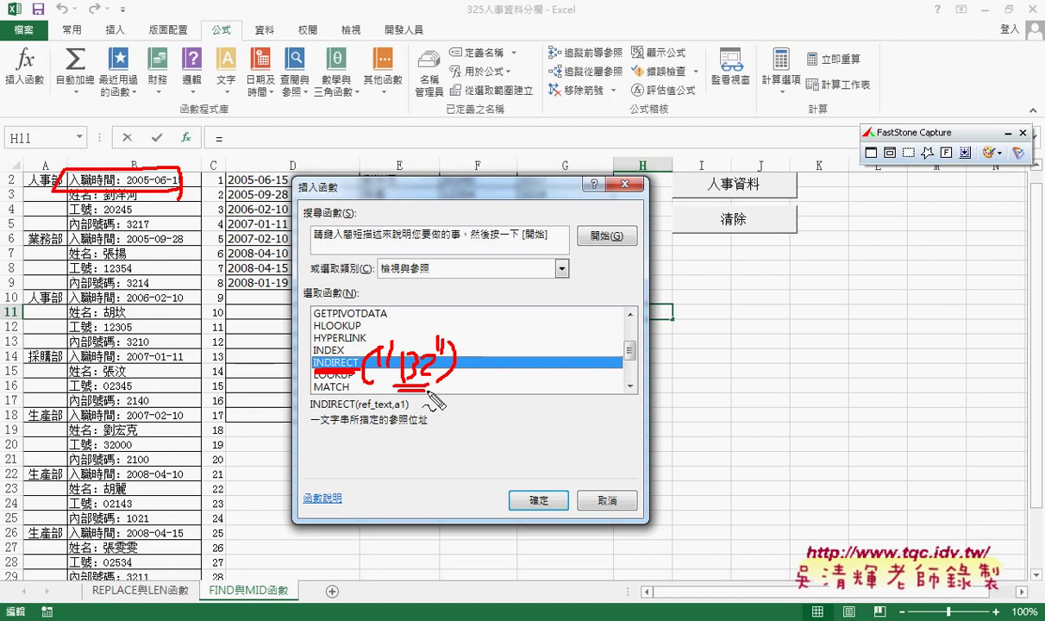
{"action": "key", "text": "Escape"}
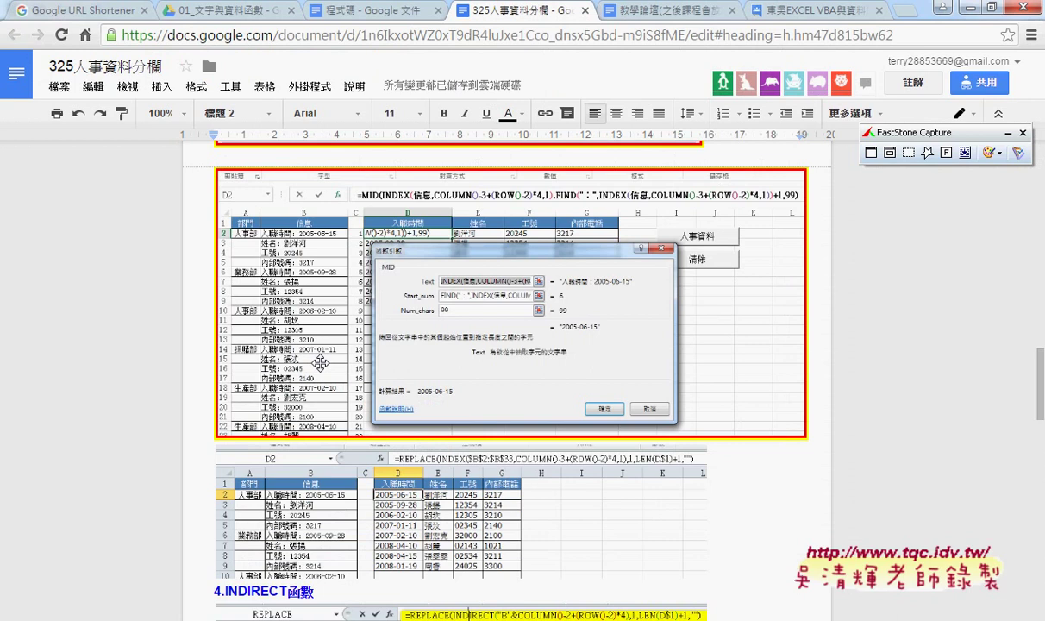
Scroll the notes to 4.INDIRECT函數 and highlight its heading and the INDIRECT formula line.
{"action": "scroll", "coordinate": [224, 347], "scroll_direction": "down", "scroll_amount": 3}
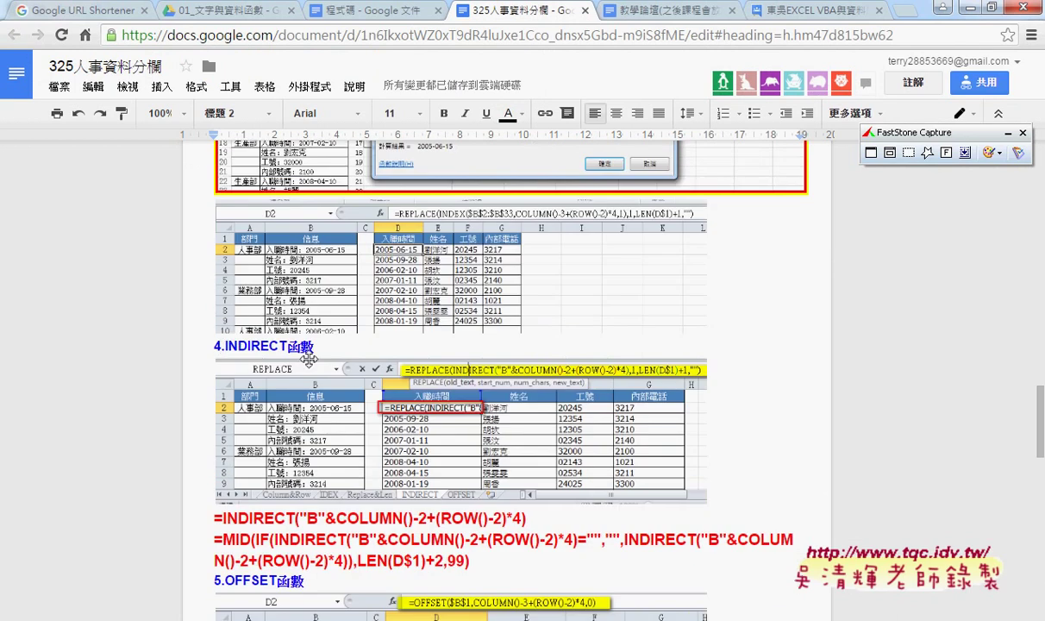
{"action": "left_click_drag", "start_coordinate": [224, 347], "coordinate": [319, 352]}
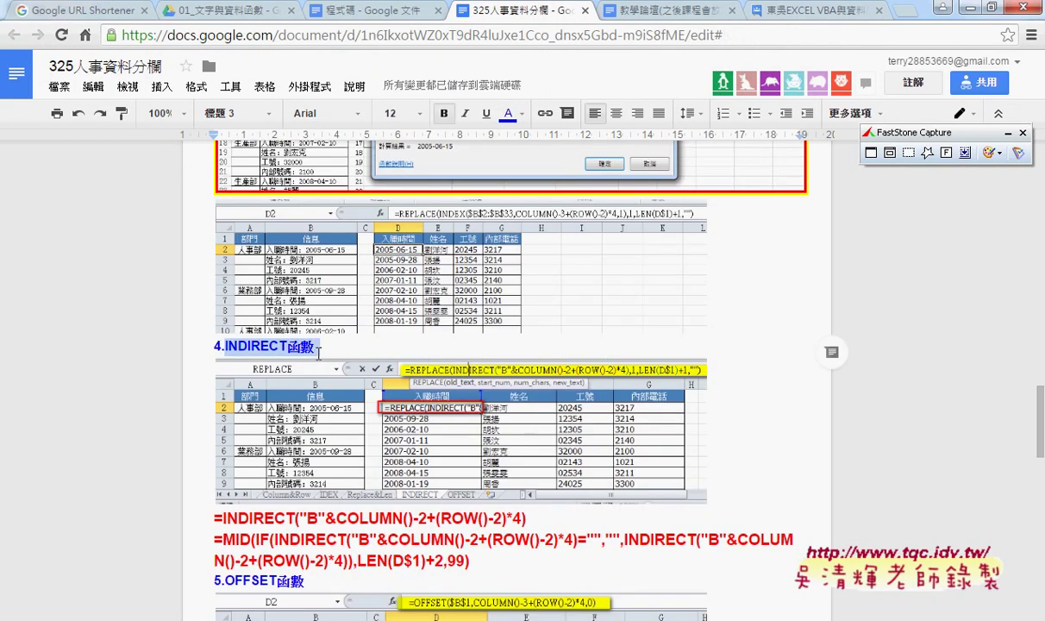
{"action": "scroll", "coordinate": [320, 352], "scroll_direction": "down", "scroll_amount": 2}
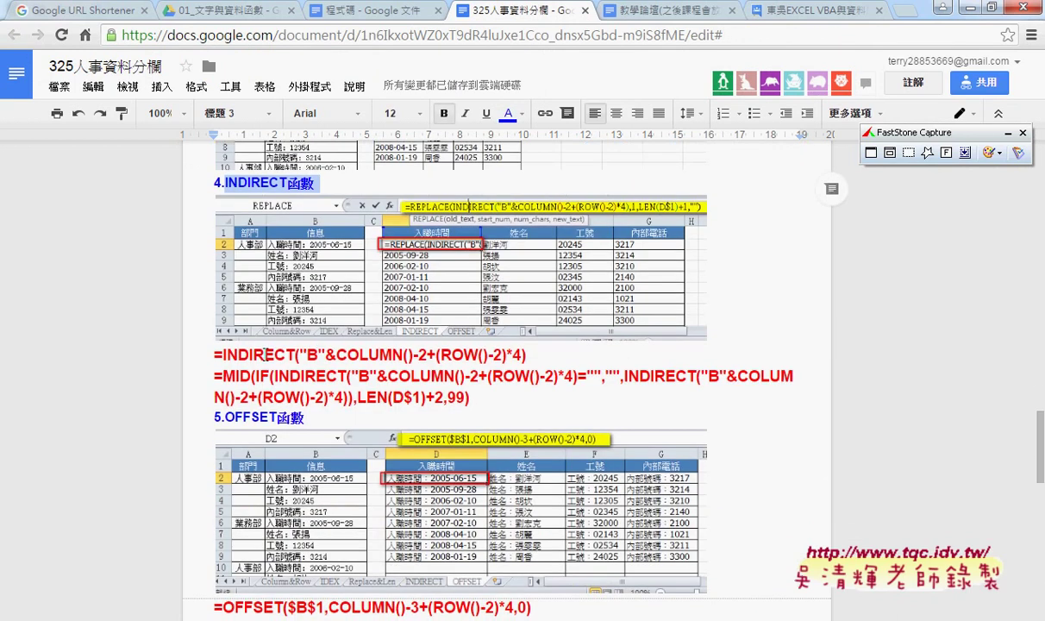
{"action": "left_click_drag", "start_coordinate": [214, 354], "coordinate": [535, 356]}
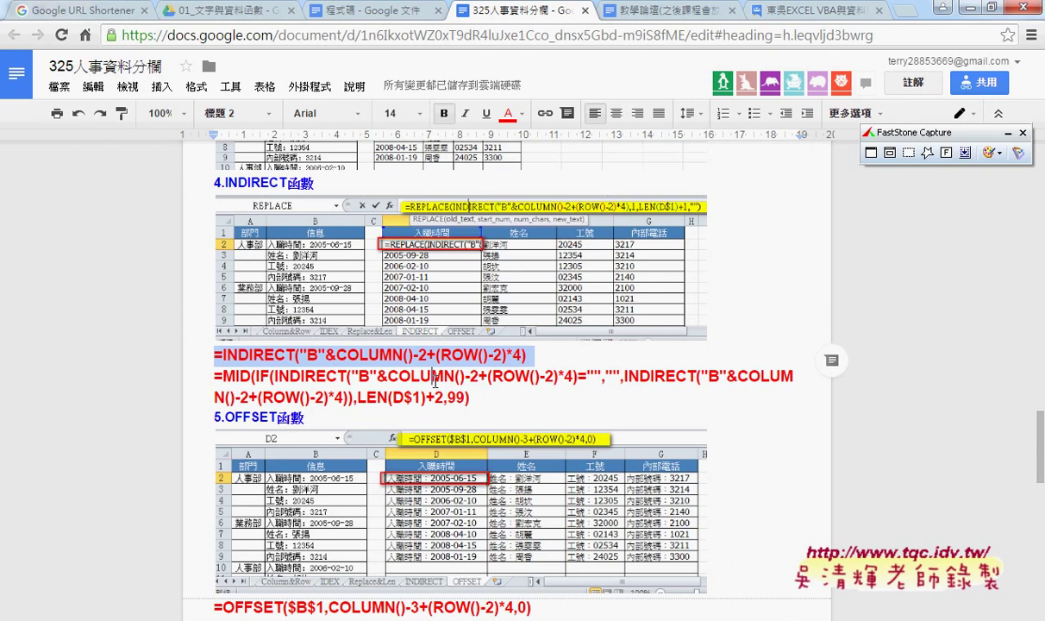
{"action": "left_click", "coordinate": [205, 376]}
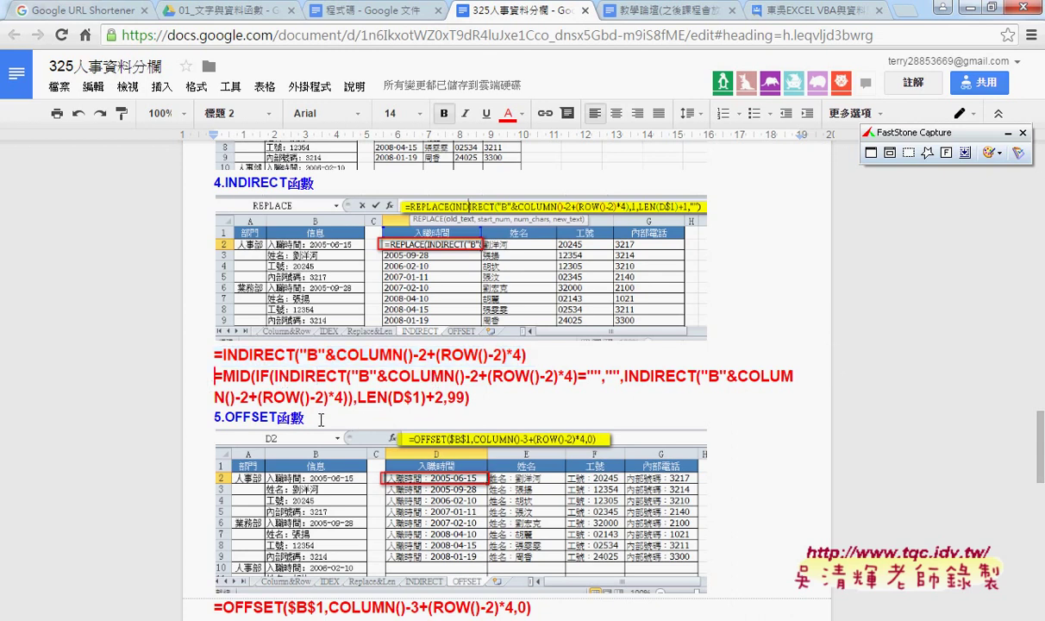
{"action": "left_click_drag", "start_coordinate": [225, 418], "coordinate": [276, 419]}
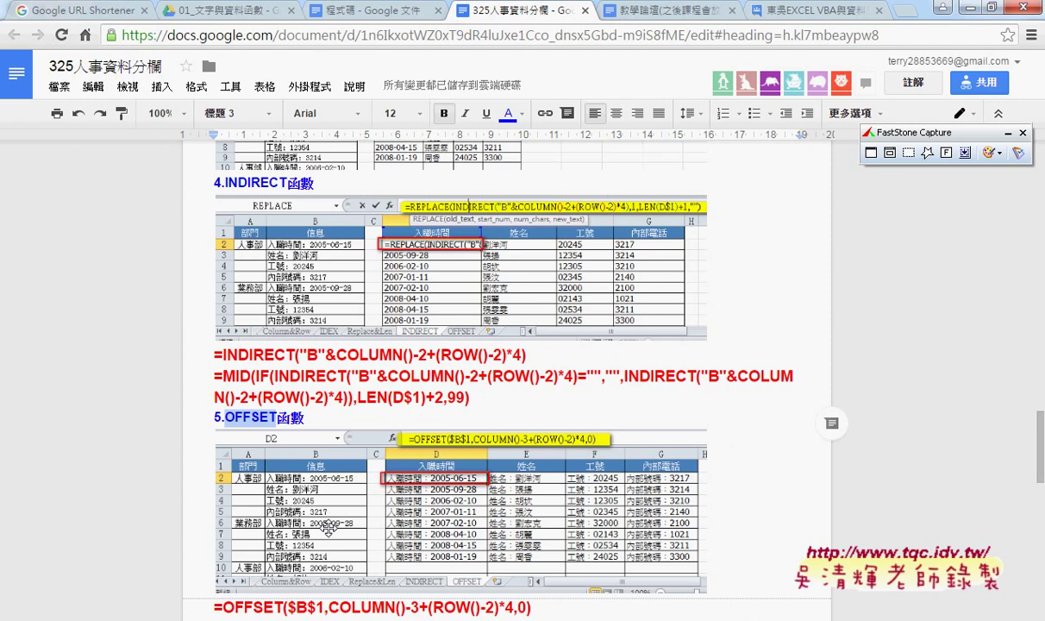
Highlight the =OFFSET formulas and the OFFSET-based =MID formula under 5.OFFSET函數, then return to Excel.
{"action": "scroll", "coordinate": [327, 529], "scroll_direction": "down", "scroll_amount": 4}
{"action": "scroll", "coordinate": [327, 530], "scroll_direction": "down", "scroll_amount": 1}
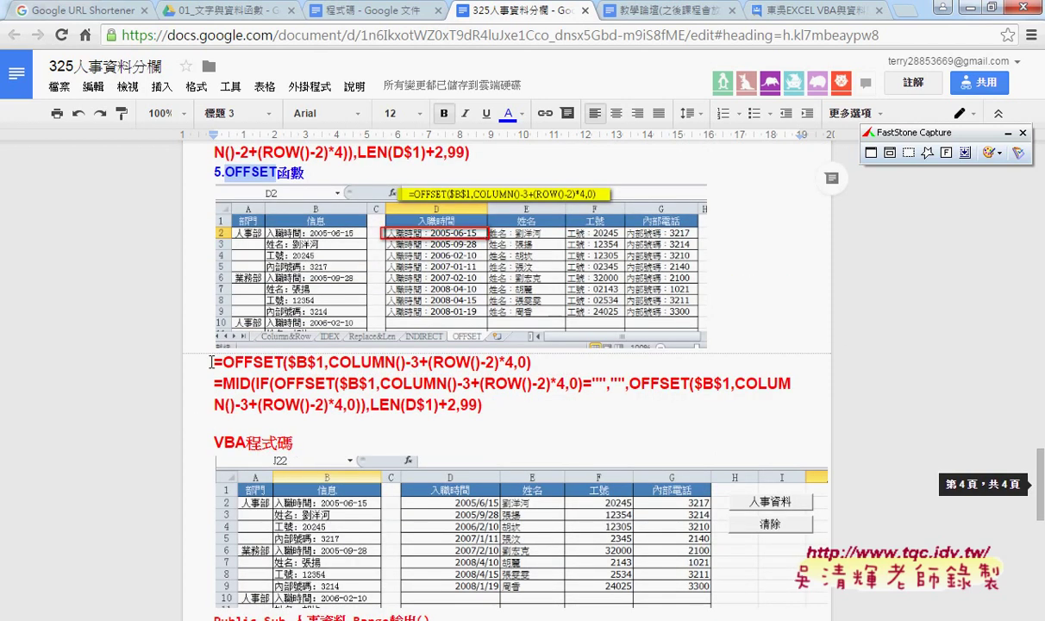
{"action": "mouse_move", "coordinate": [214, 362]}
{"action": "left_mouse_down"}
{"action": "mouse_move", "coordinate": [328, 362]}
{"action": "mouse_move", "coordinate": [457, 415]}
{"action": "left_mouse_up"}
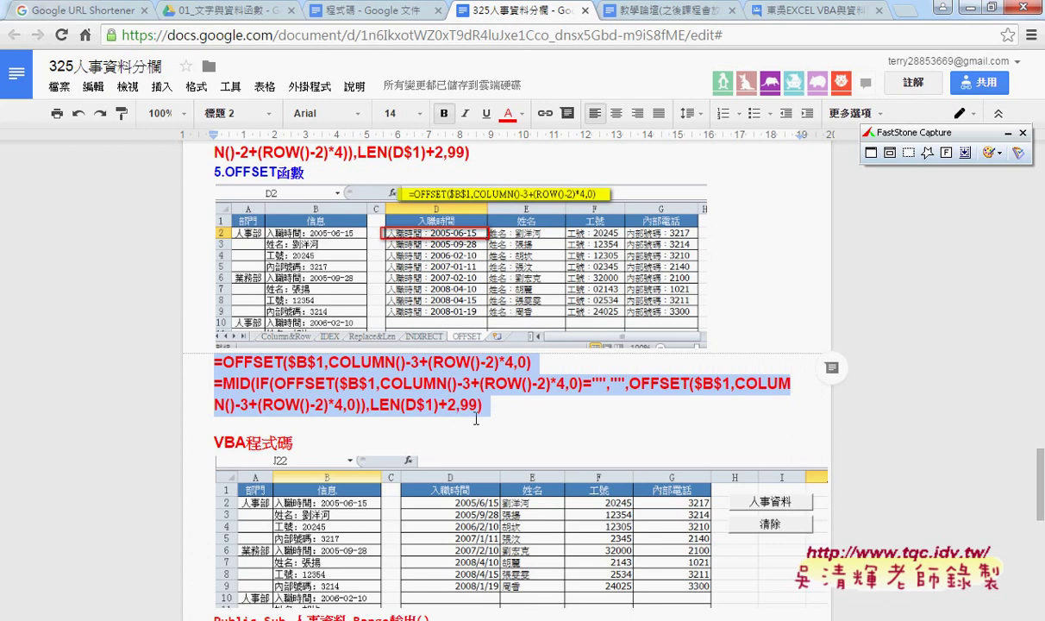
{"action": "left_click", "coordinate": [473, 383]}
{"action": "left_click_drag", "start_coordinate": [210, 382], "coordinate": [484, 408]}
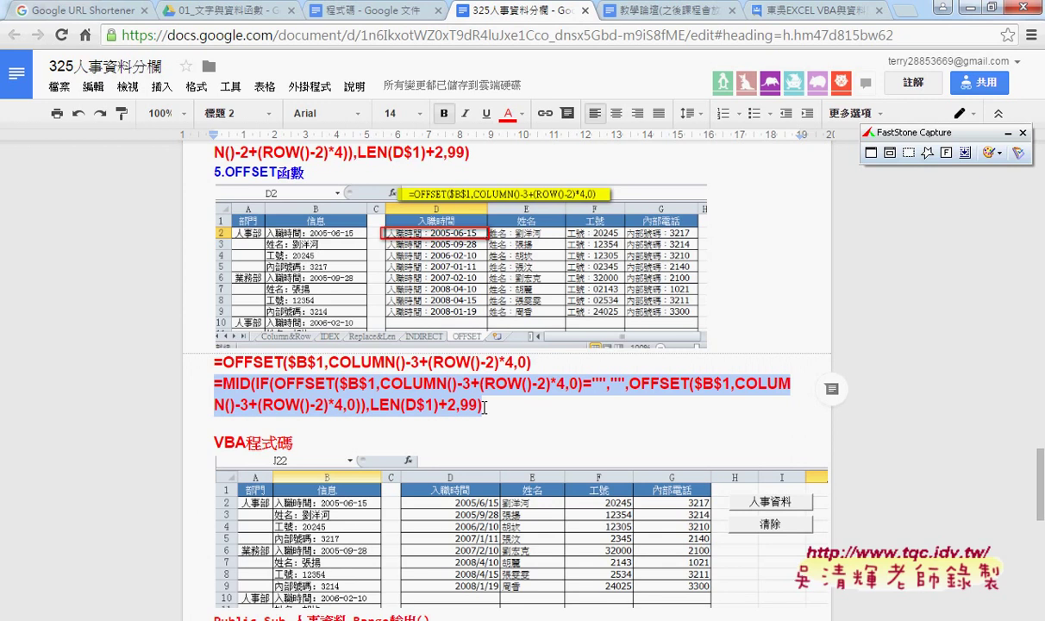
{"action": "left_click", "coordinate": [968, 6]}
Cancel the Insert Function dialog and review the table's columns A–B and D–G.
{"action": "left_click", "coordinate": [567, 472]}
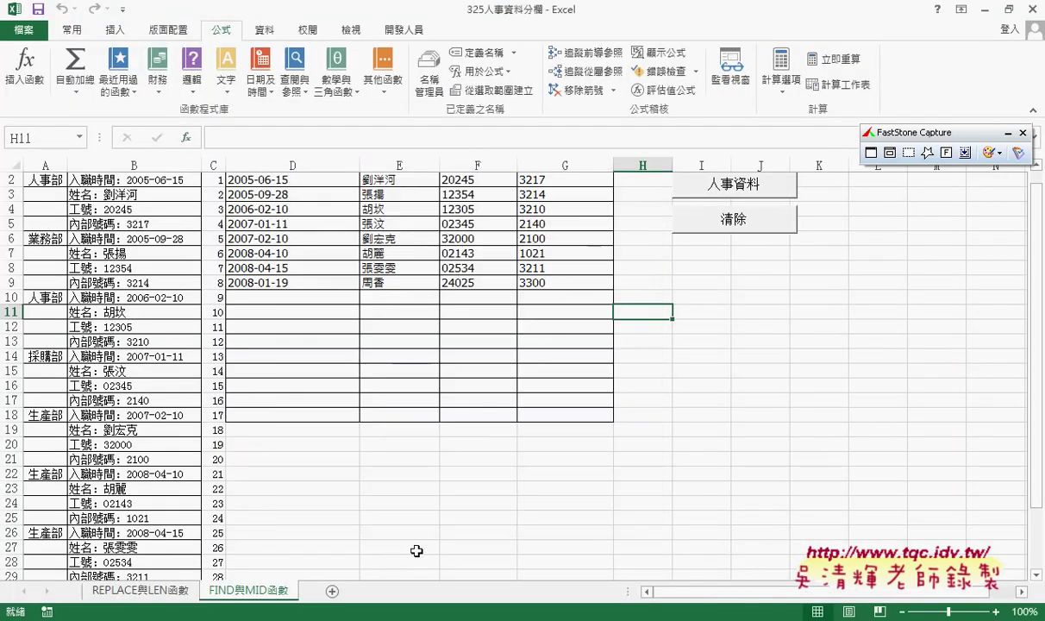
{"action": "scroll", "coordinate": [202, 434], "scroll_direction": "up", "scroll_amount": 1}
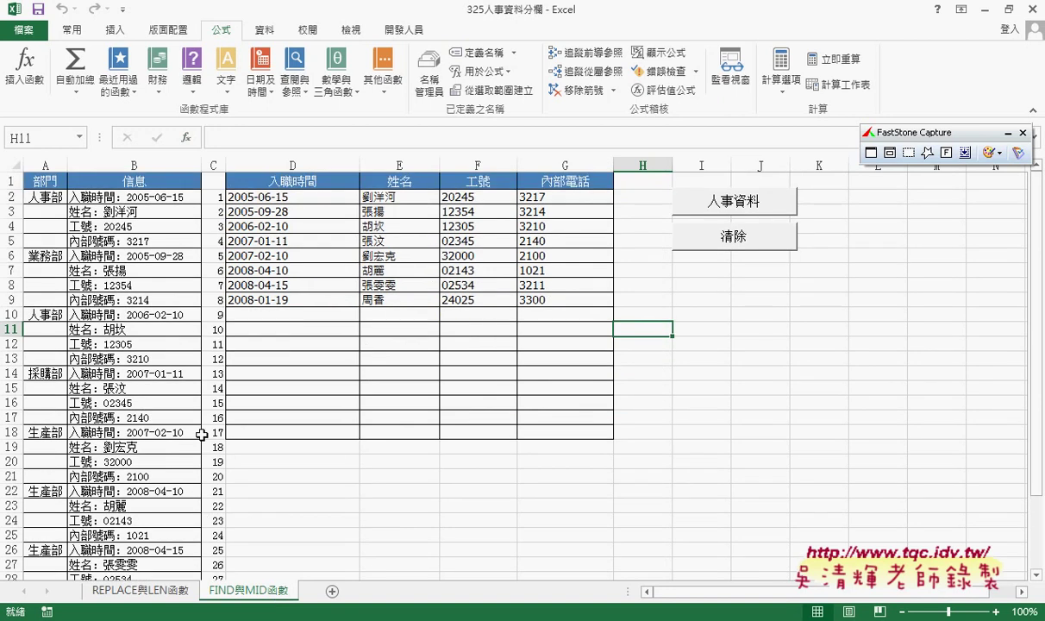
{"action": "left_click_drag", "start_coordinate": [53, 165], "coordinate": [150, 171]}
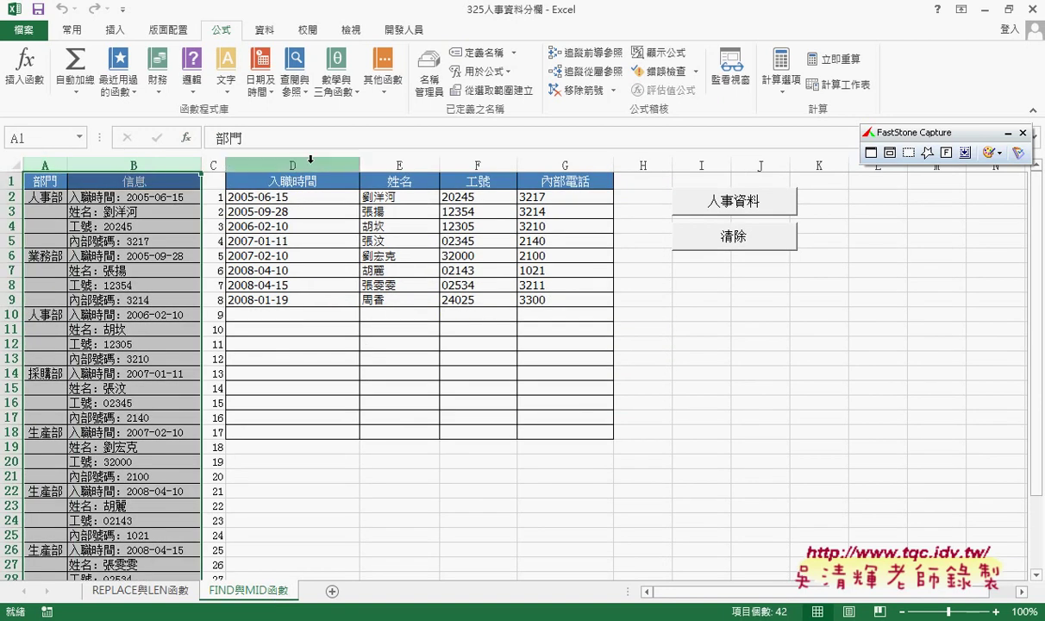
{"action": "left_click_drag", "start_coordinate": [310, 163], "coordinate": [553, 178]}
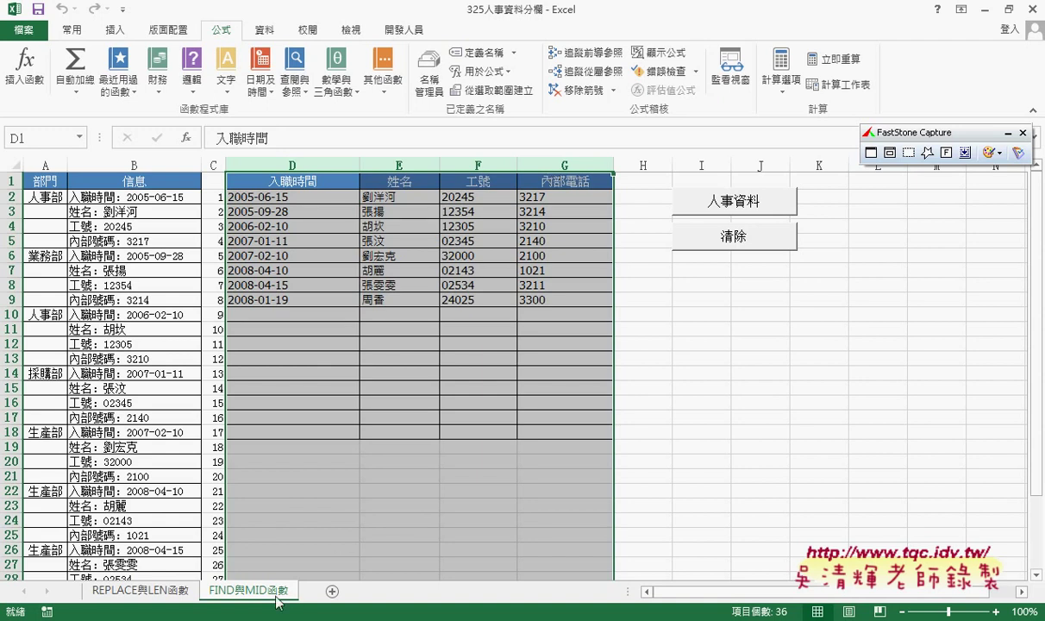
Duplicate the FIND與MID函數 sheet, name the copy 資料來源, and select its columns C–G.
{"action": "left_click_drag", "start_coordinate": [273, 592], "coordinate": [330, 591]}
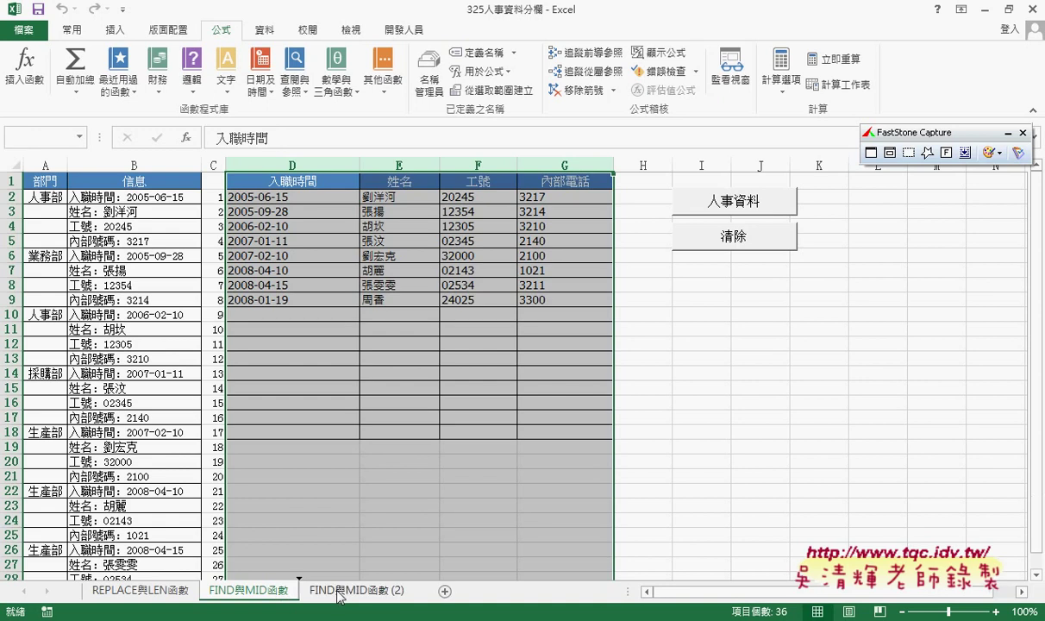
{"action": "double_click", "coordinate": [356, 592]}
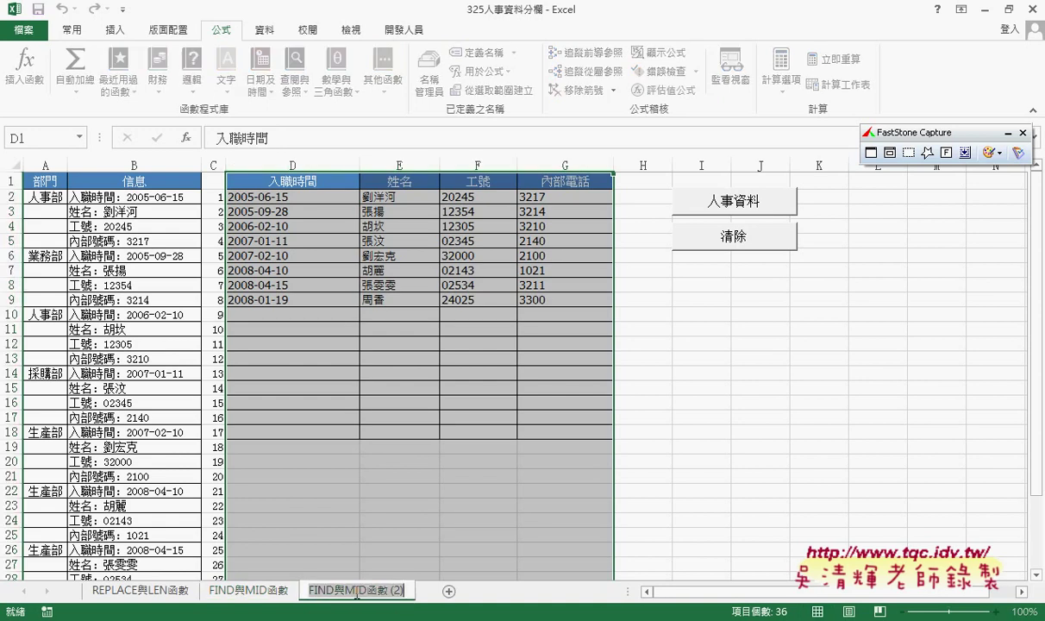
{"action": "type", "text": "資料"}
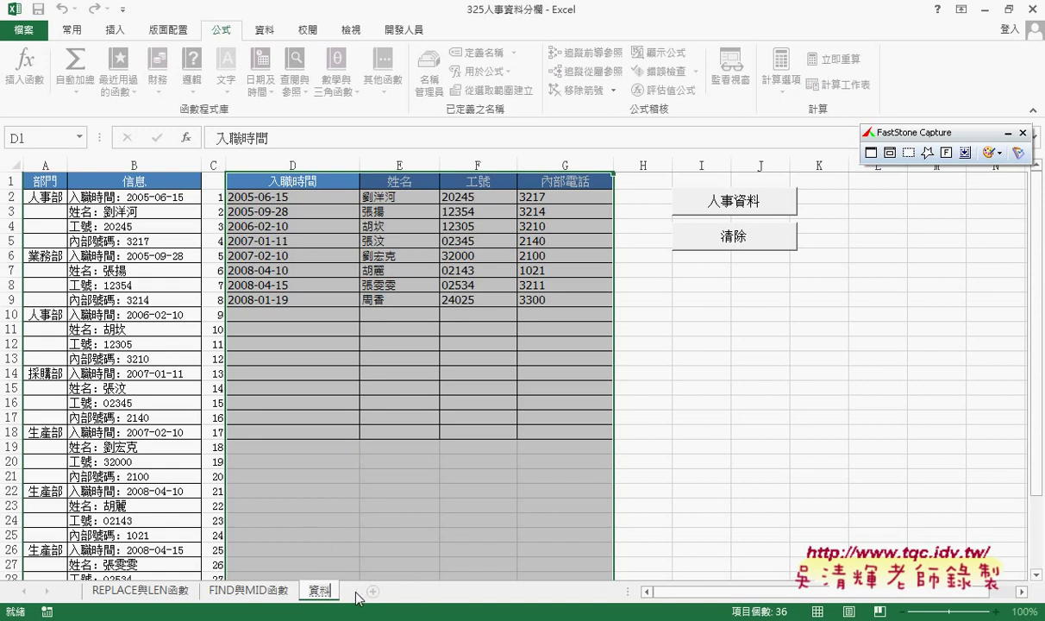
{"action": "type", "text": "來源"}
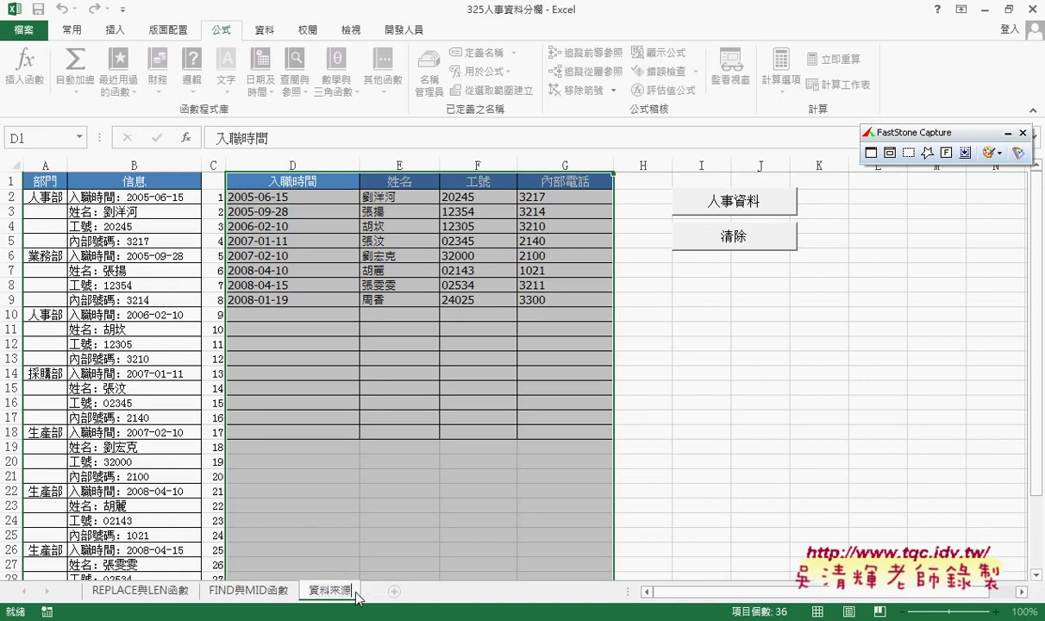
{"action": "left_click_drag", "start_coordinate": [213, 164], "coordinate": [546, 175]}
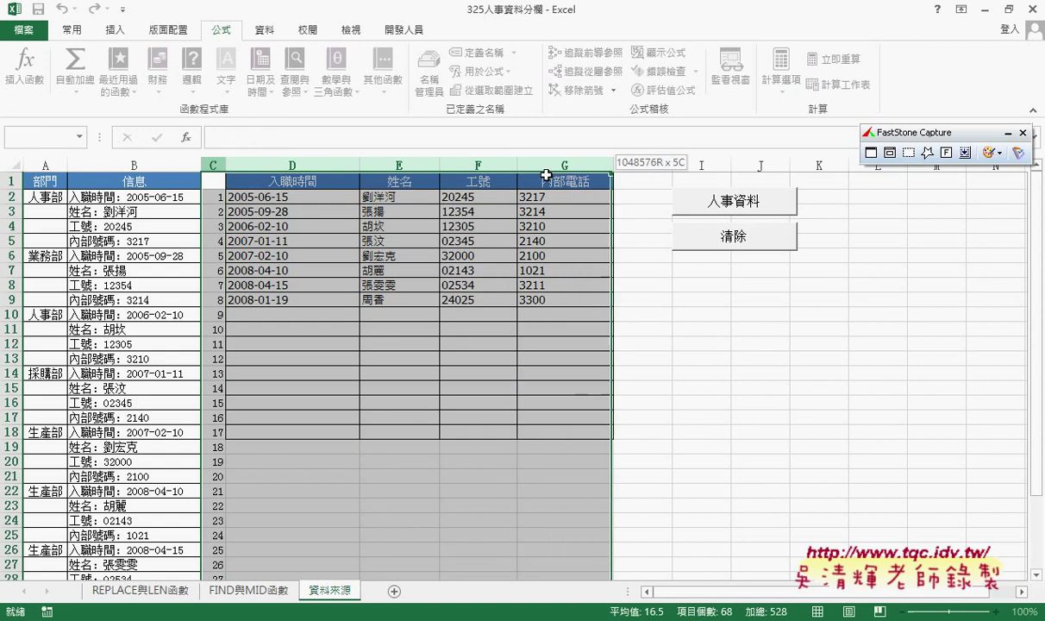
Delete columns C through G from 資料來源, keeping only 部門 and 信息.
{"action": "right_click", "coordinate": [483, 218]}
{"action": "left_click", "coordinate": [553, 363]}
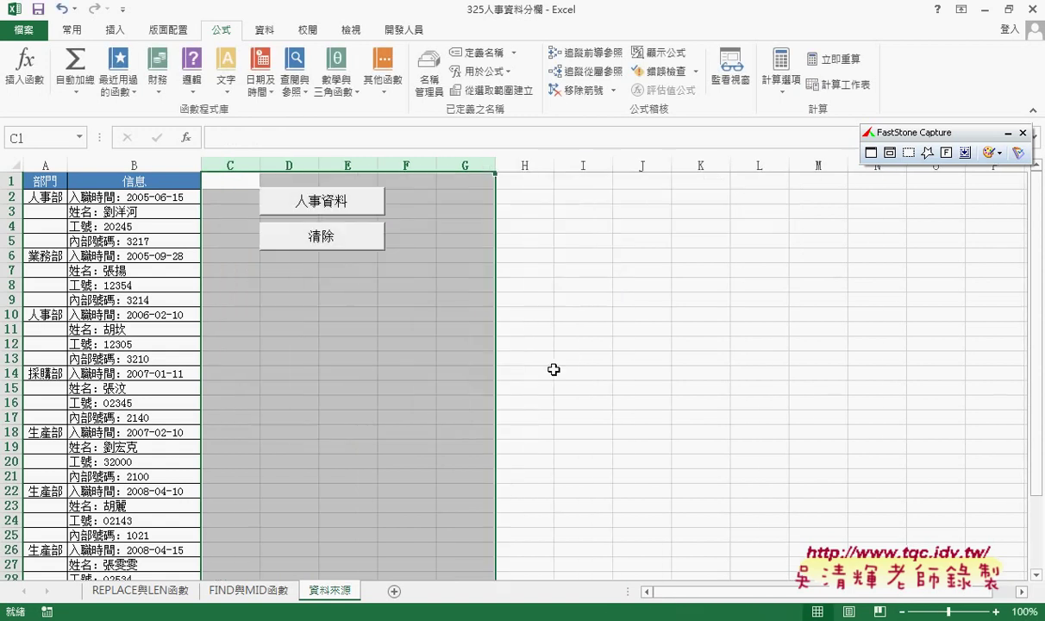
{"action": "left_click", "coordinate": [135, 160]}
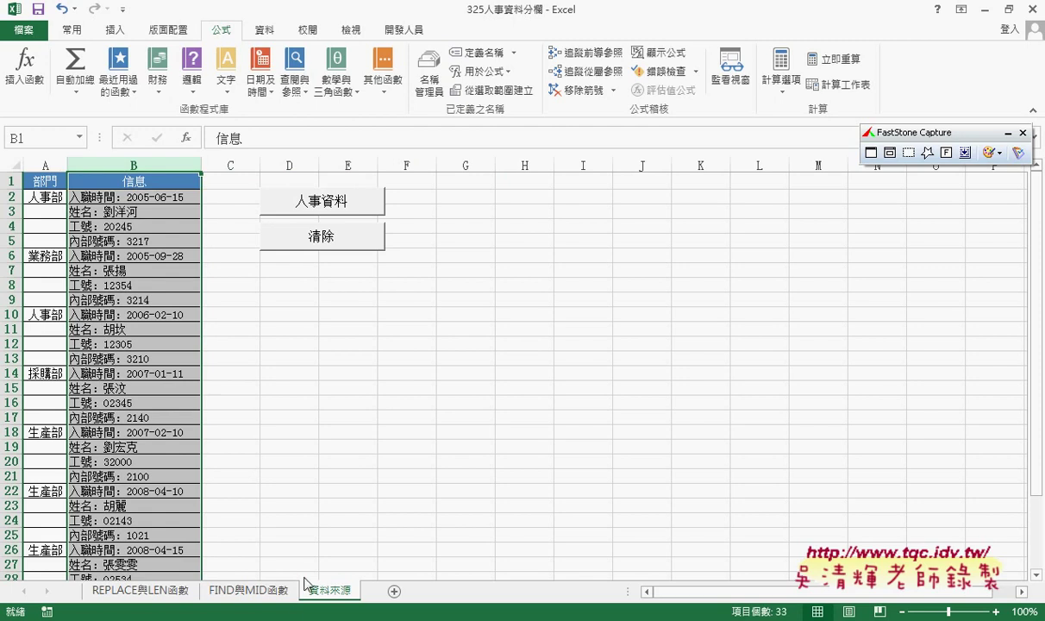
Make another copy of the FIND與MID函數 sheet and name it 報表輸出.
{"action": "left_click", "coordinate": [250, 592]}
{"action": "left_click_drag", "start_coordinate": [381, 588], "coordinate": [386, 589]}
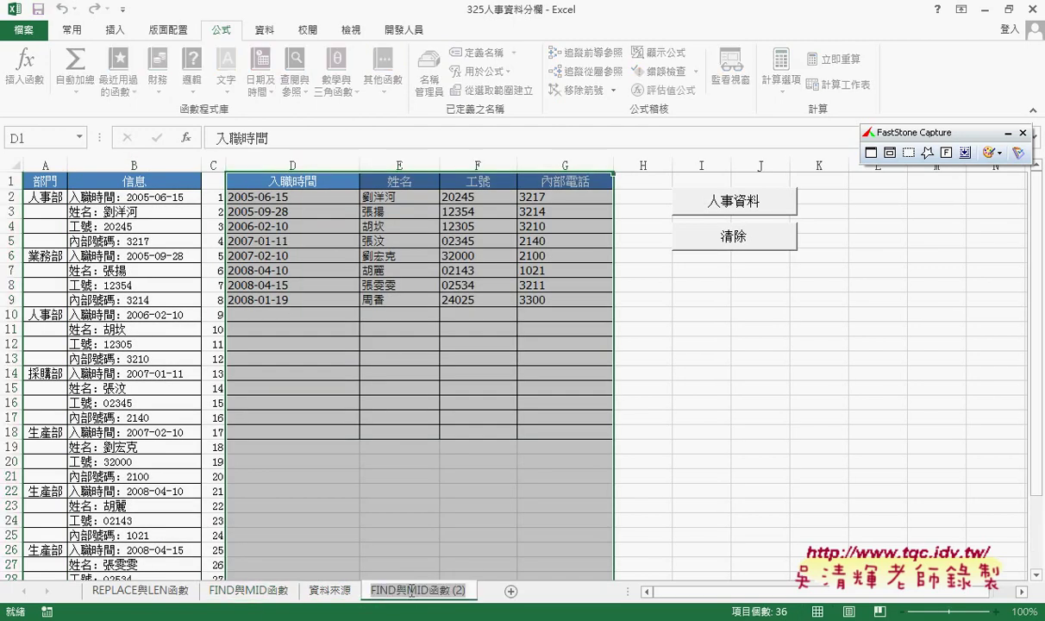
{"action": "type", "text": "關"}
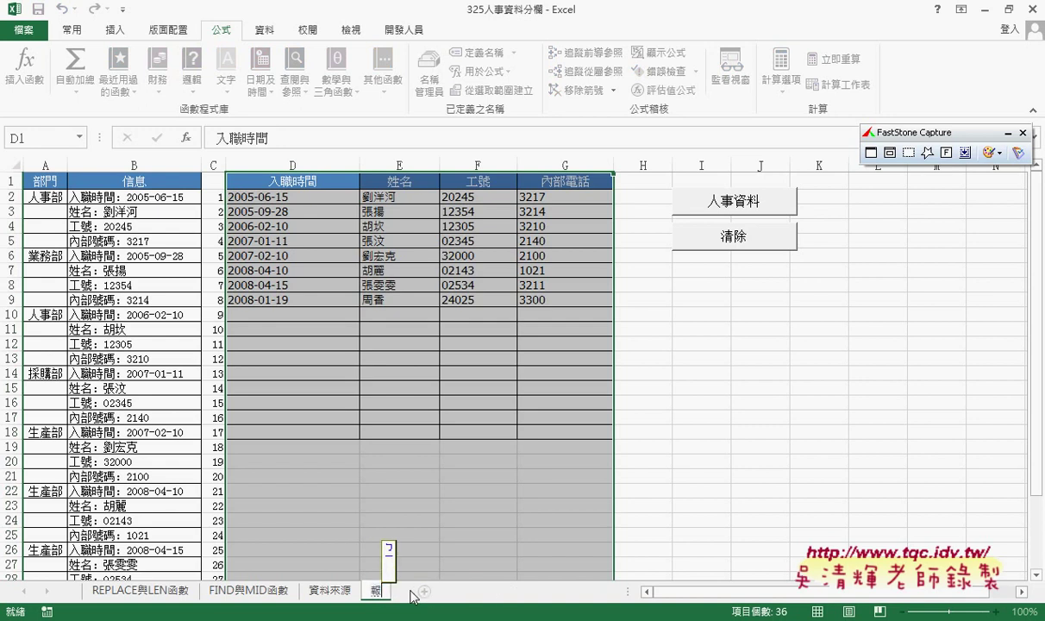
{"action": "type", "text": "報表輸出"}
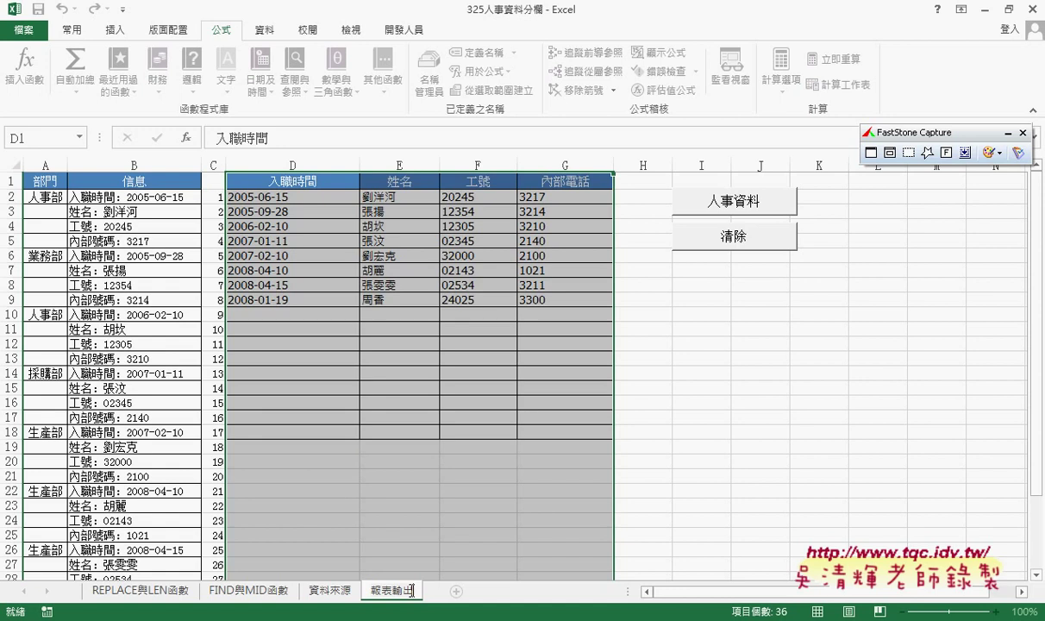
Delete source columns A through C from the 報表輸出 sheet.
{"action": "left_click_drag", "start_coordinate": [44, 162], "coordinate": [213, 161]}
{"action": "right_click", "coordinate": [179, 220]}
{"action": "left_click", "coordinate": [222, 366]}
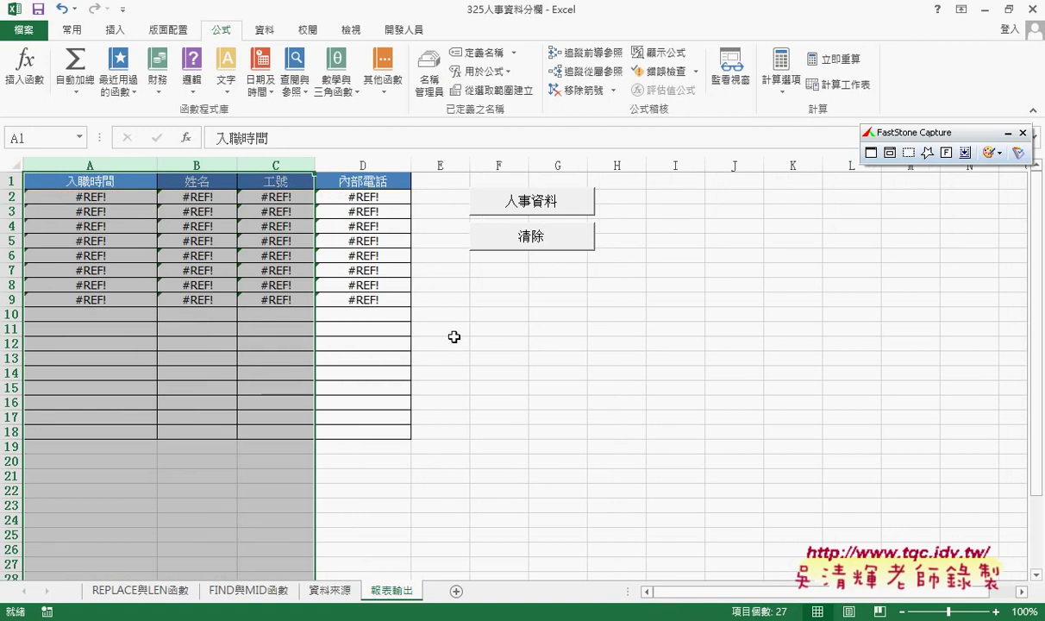
Inspect A2's #REF! formula and highlight the 信息 name within it.
{"action": "left_click", "coordinate": [121, 198]}
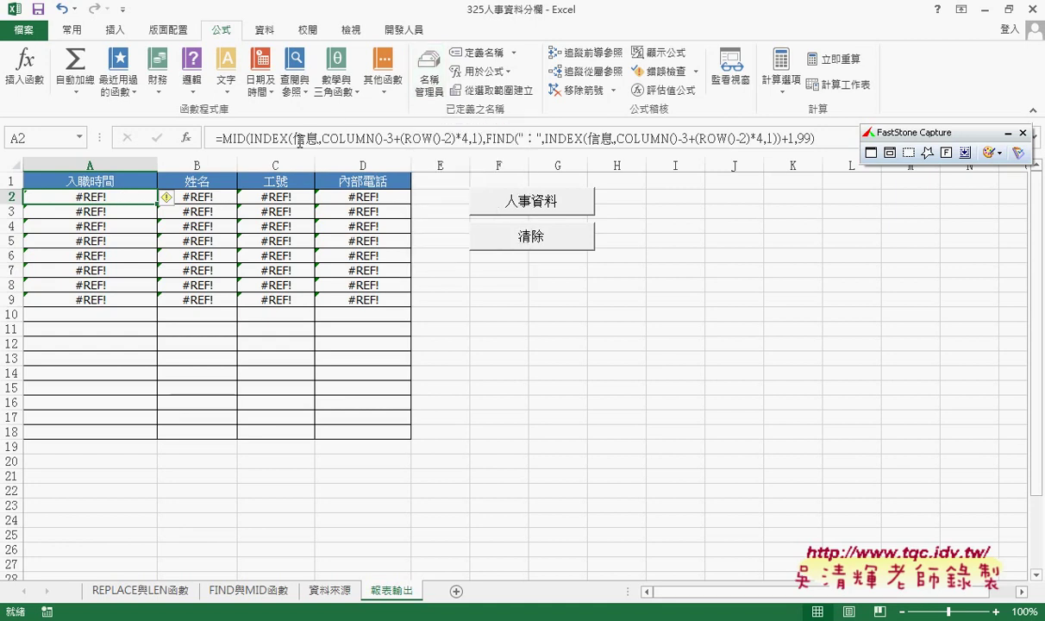
{"action": "left_click", "coordinate": [299, 138]}
{"action": "left_click_drag", "start_coordinate": [299, 138], "coordinate": [318, 140]}
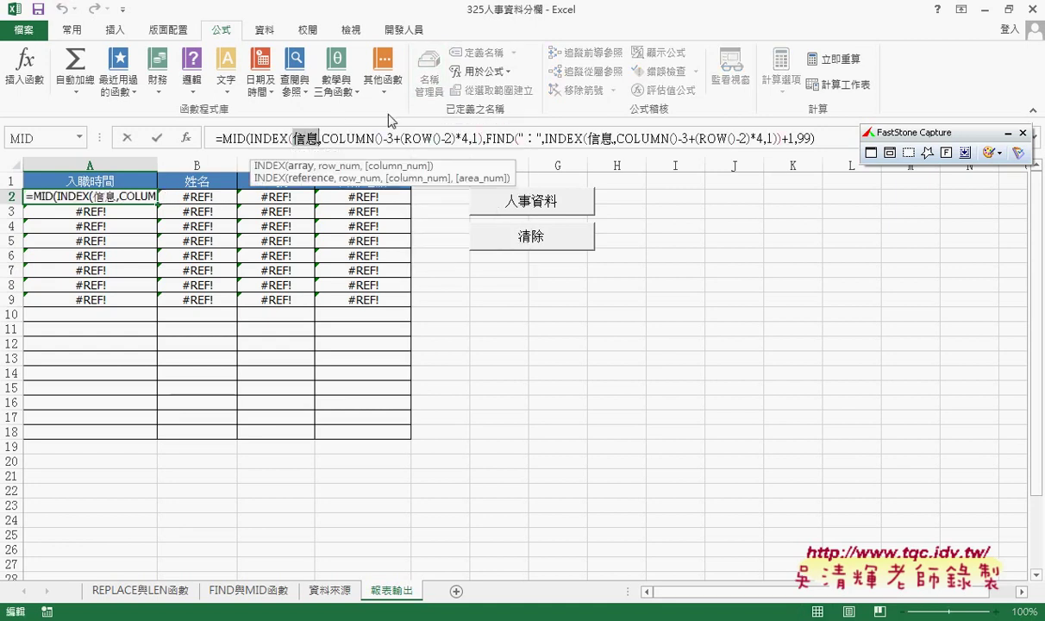
Leave the A2 formula unchanged and delete all four 信息 names in Name Manager.
{"action": "left_click", "coordinate": [128, 139]}
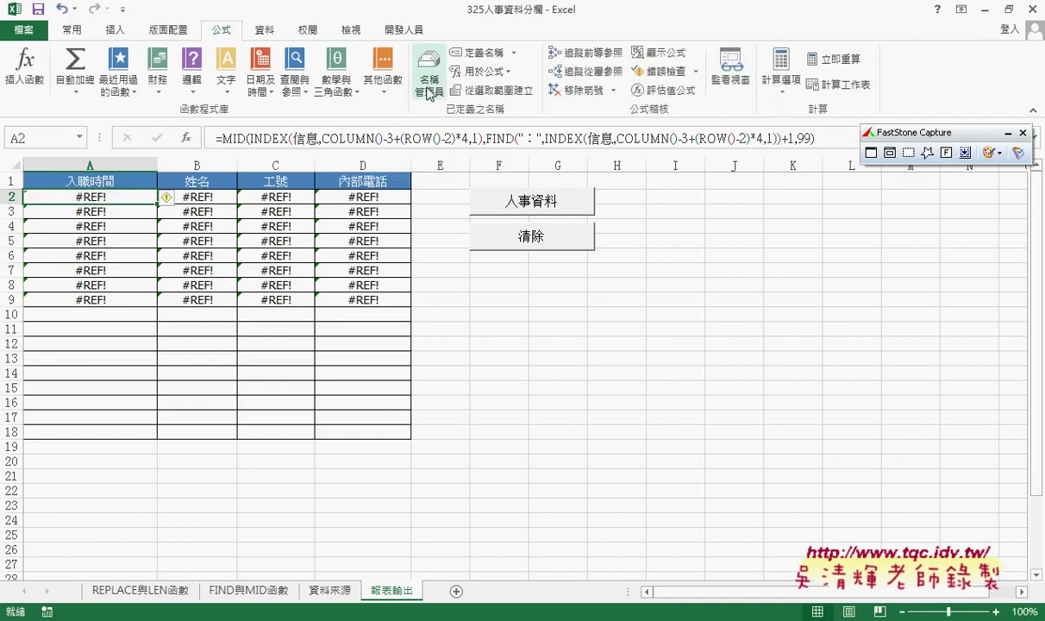
{"action": "left_click", "coordinate": [429, 73]}
{"action": "left_click_drag", "start_coordinate": [294, 346], "coordinate": [335, 243]}
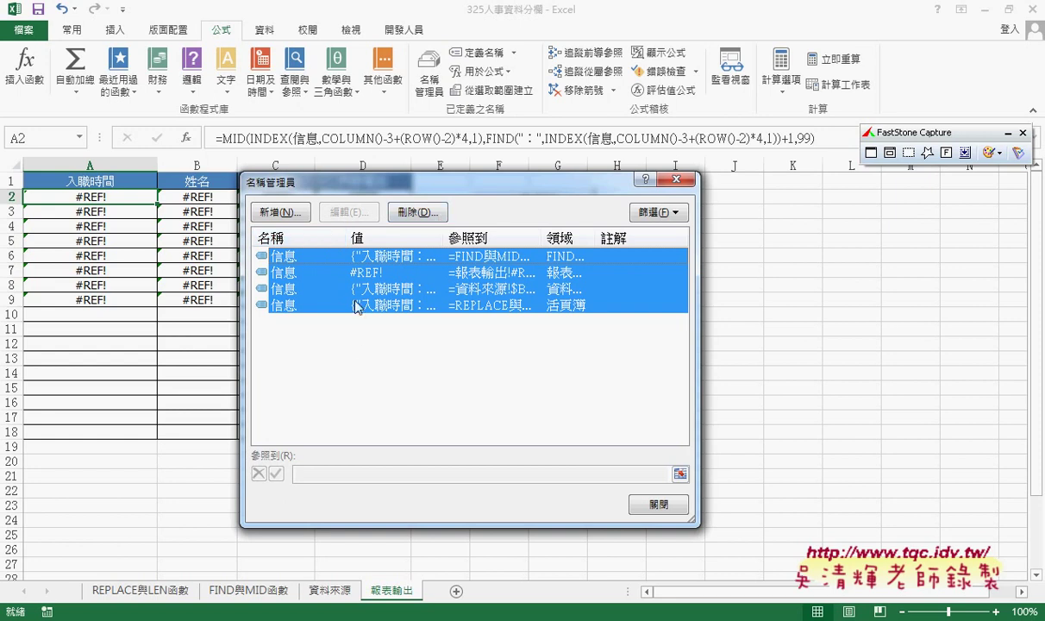
{"action": "left_click", "coordinate": [417, 212]}
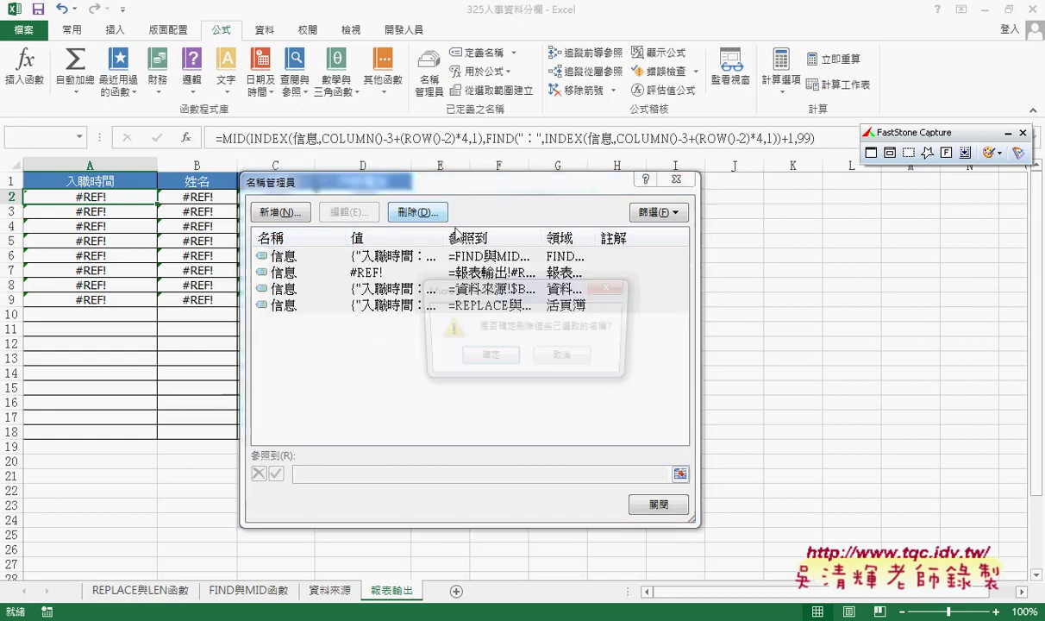
{"action": "left_click", "coordinate": [513, 358]}
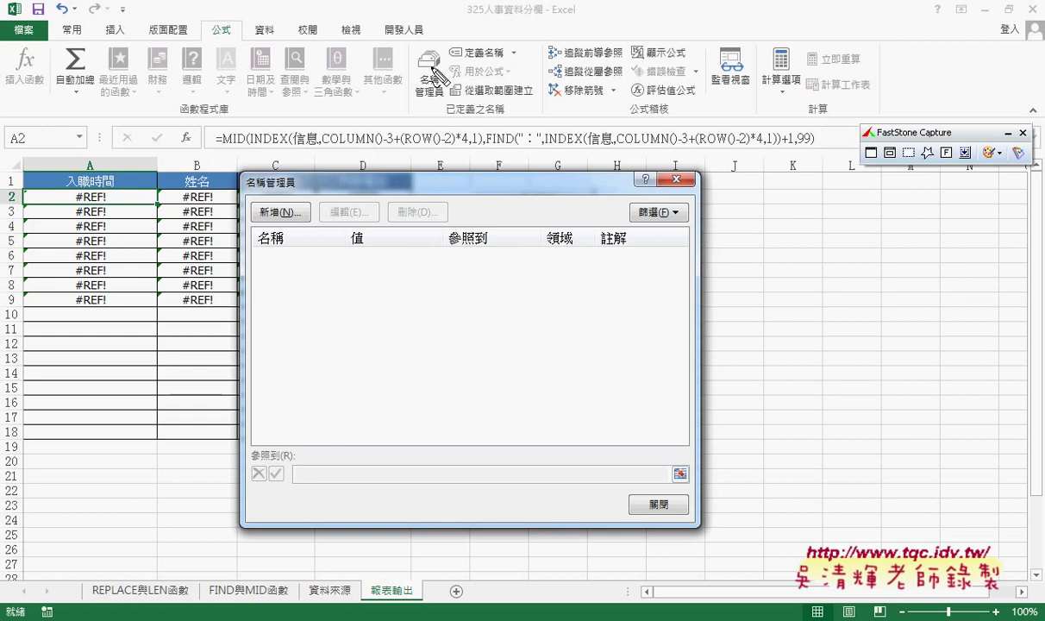
Mark up the empty Name Manager, clear the marks, close it and go to 資料來源.
{"action": "left_click_drag", "start_coordinate": [473, 106], "coordinate": [405, 87]}
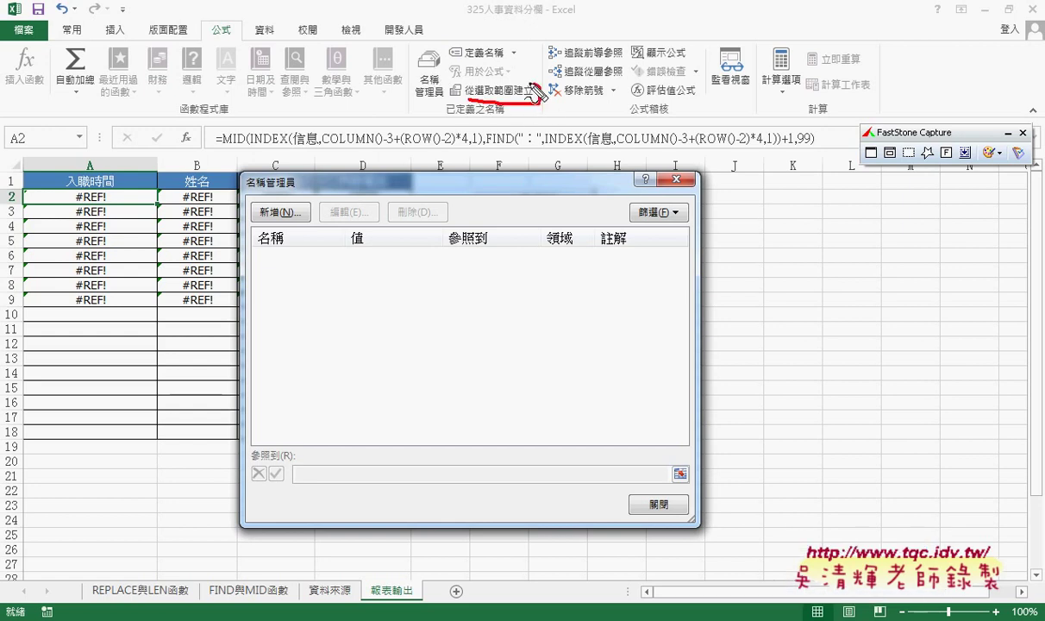
{"action": "left_click_drag", "start_coordinate": [418, 43], "coordinate": [287, 199]}
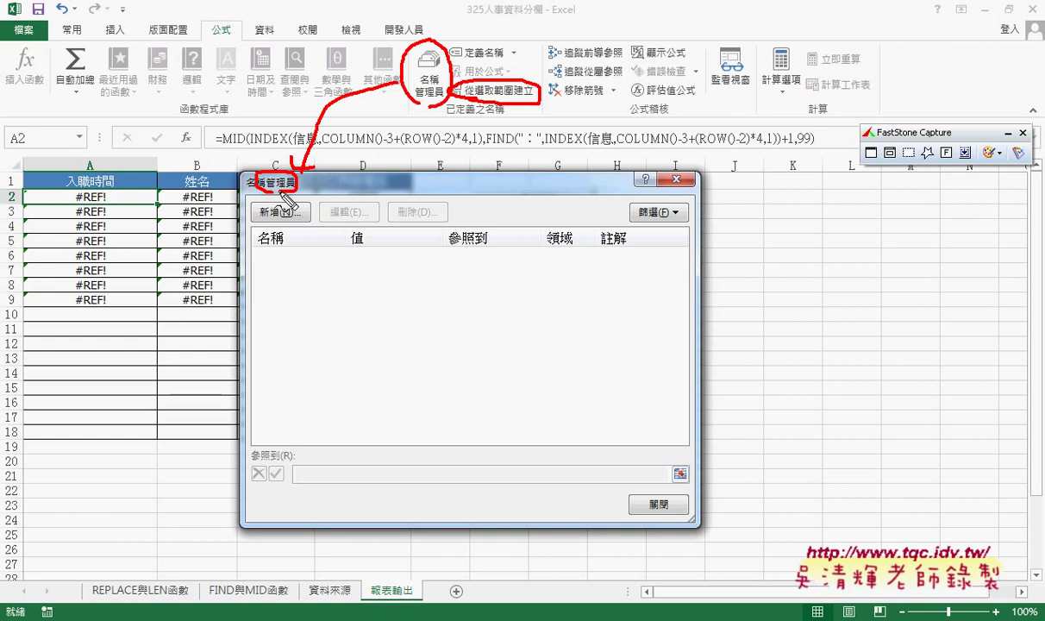
{"action": "key", "text": "Escape"}
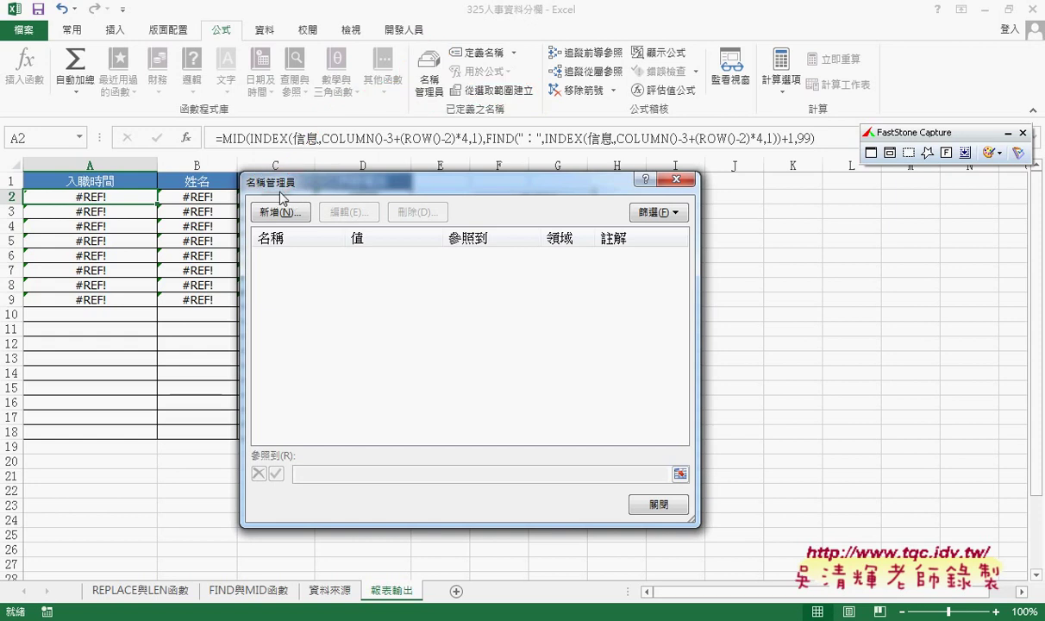
{"action": "left_click", "coordinate": [669, 178]}
{"action": "left_click", "coordinate": [336, 595]}
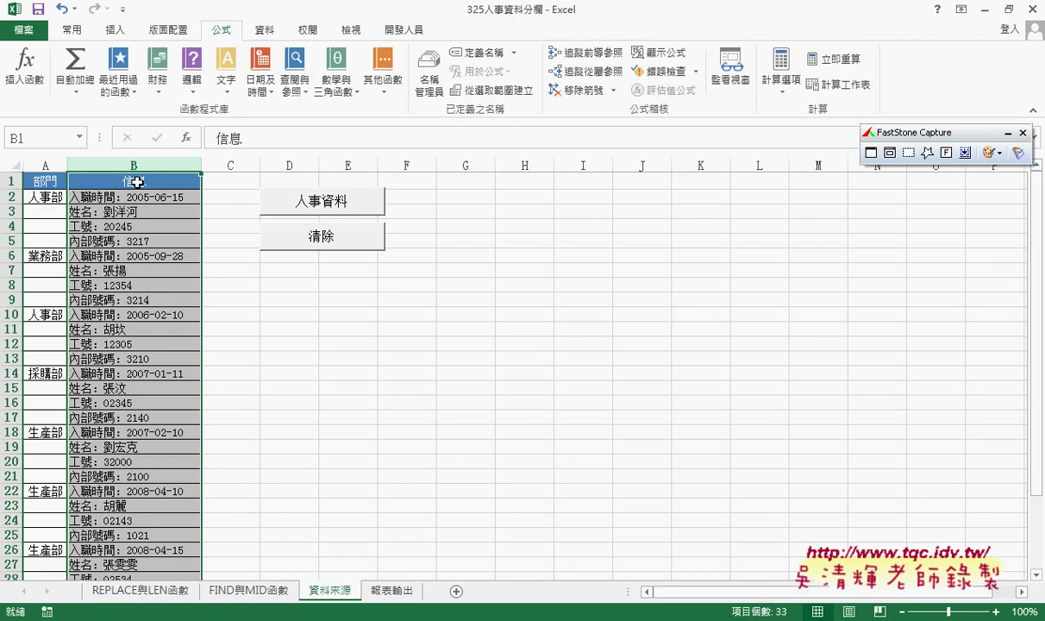
Create the name 信息 from 資料來源 B1:B33 using the top row as the label.
{"action": "left_click", "coordinate": [134, 181]}
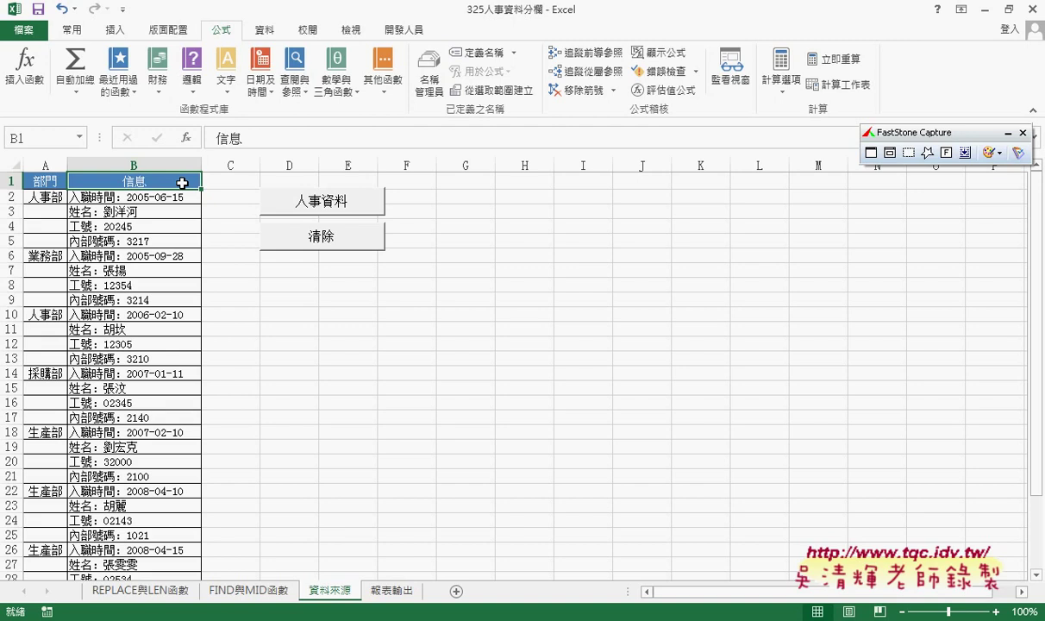
{"action": "key", "text": "ctrl+shift+Down"}
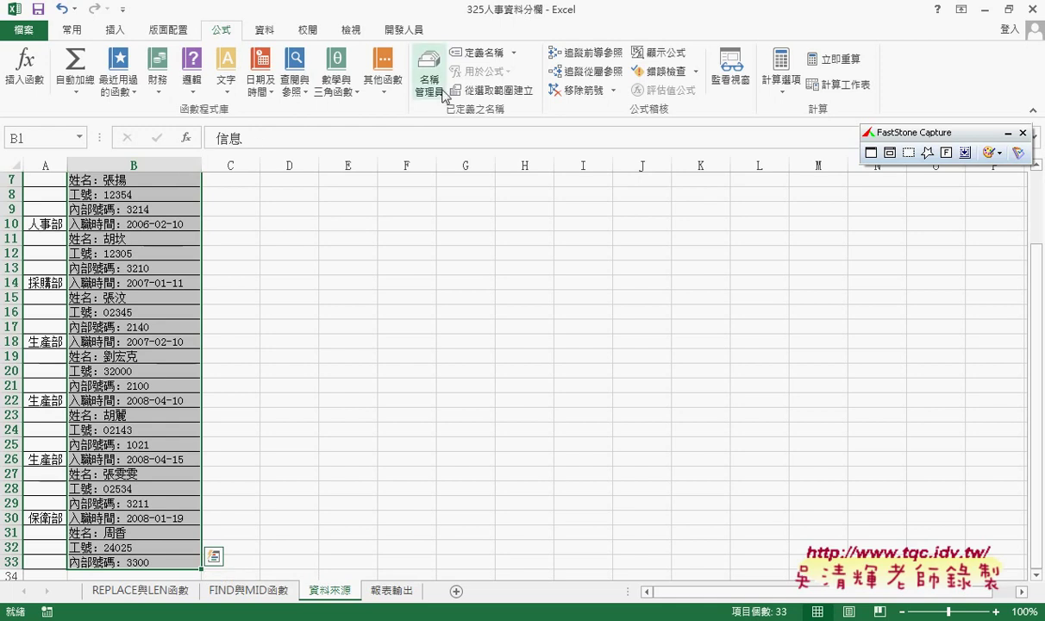
{"action": "left_click", "coordinate": [473, 91]}
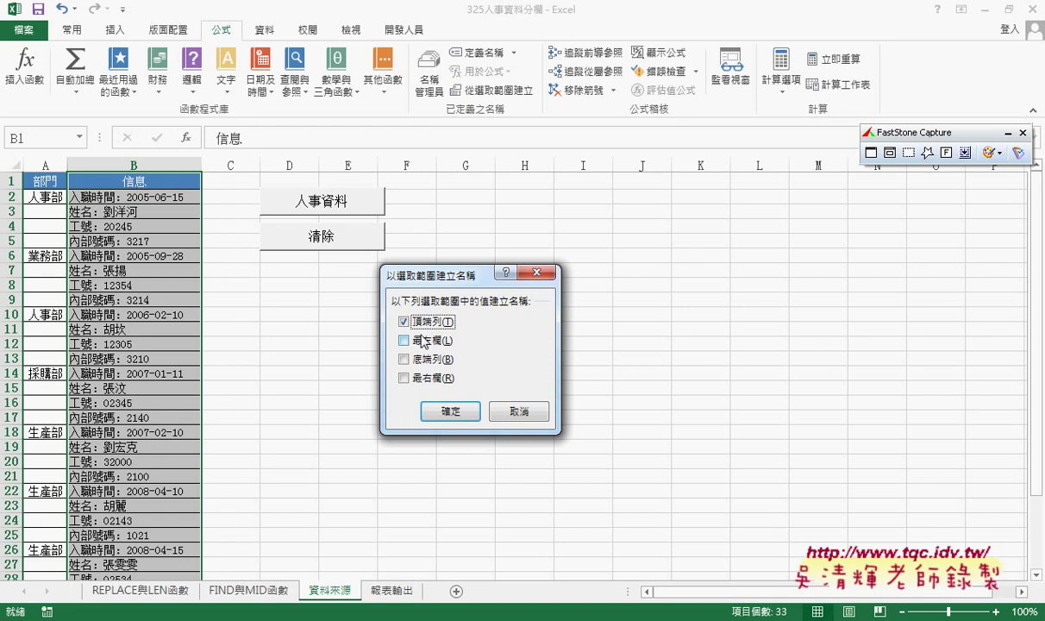
{"action": "left_click", "coordinate": [445, 412]}
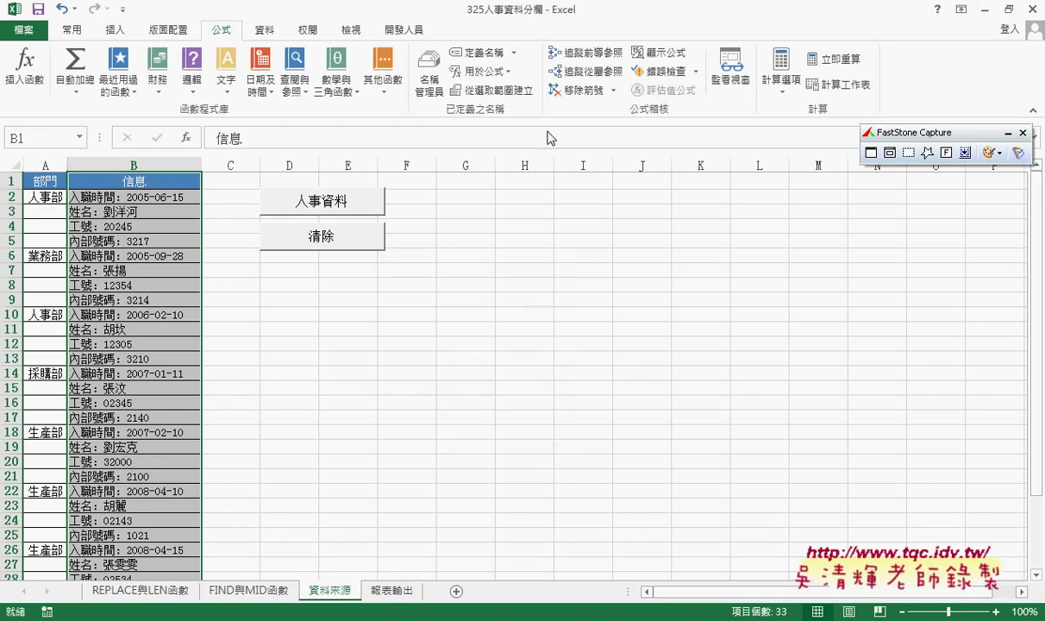
Verify 信息 refers to 資料來源!$B$2:$B$33, then view the 報表輸出 sheet.
{"action": "left_click", "coordinate": [429, 90]}
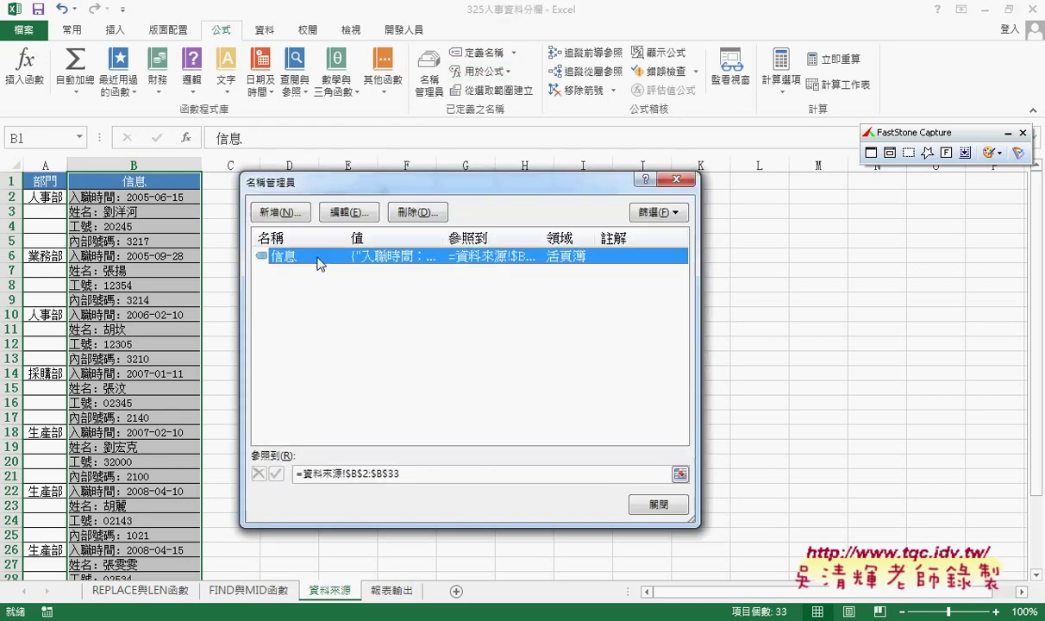
{"action": "left_click", "coordinate": [411, 473]}
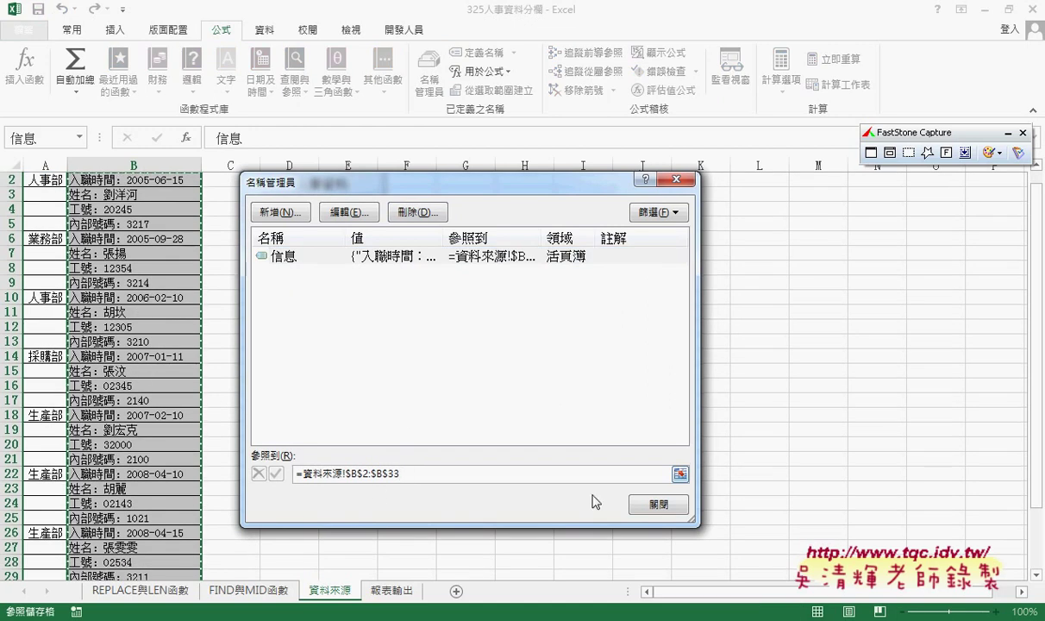
{"action": "left_click", "coordinate": [655, 504]}
{"action": "left_click", "coordinate": [393, 591]}
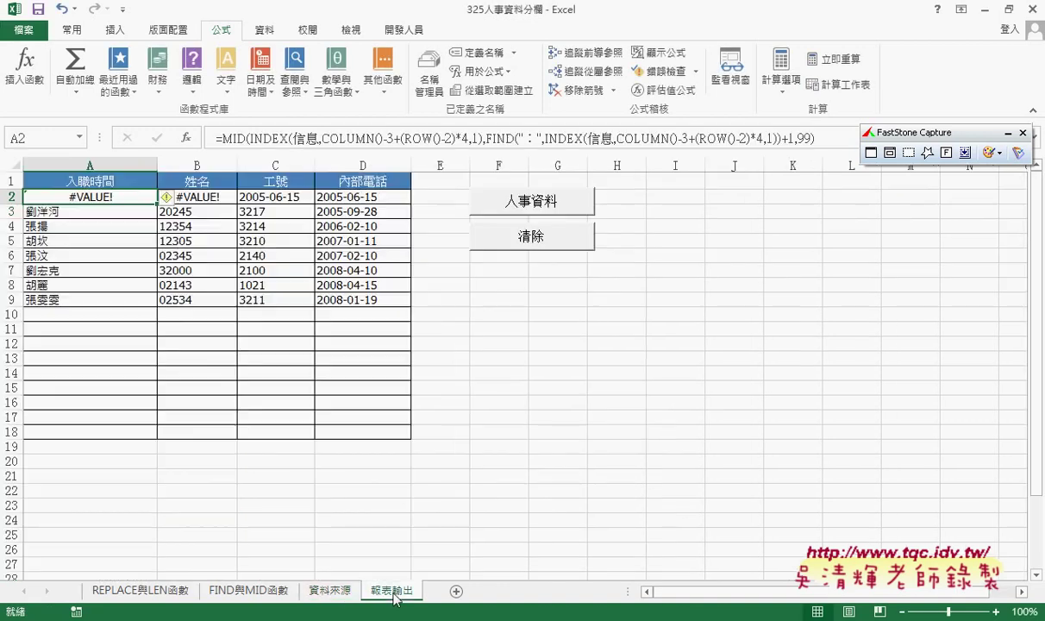